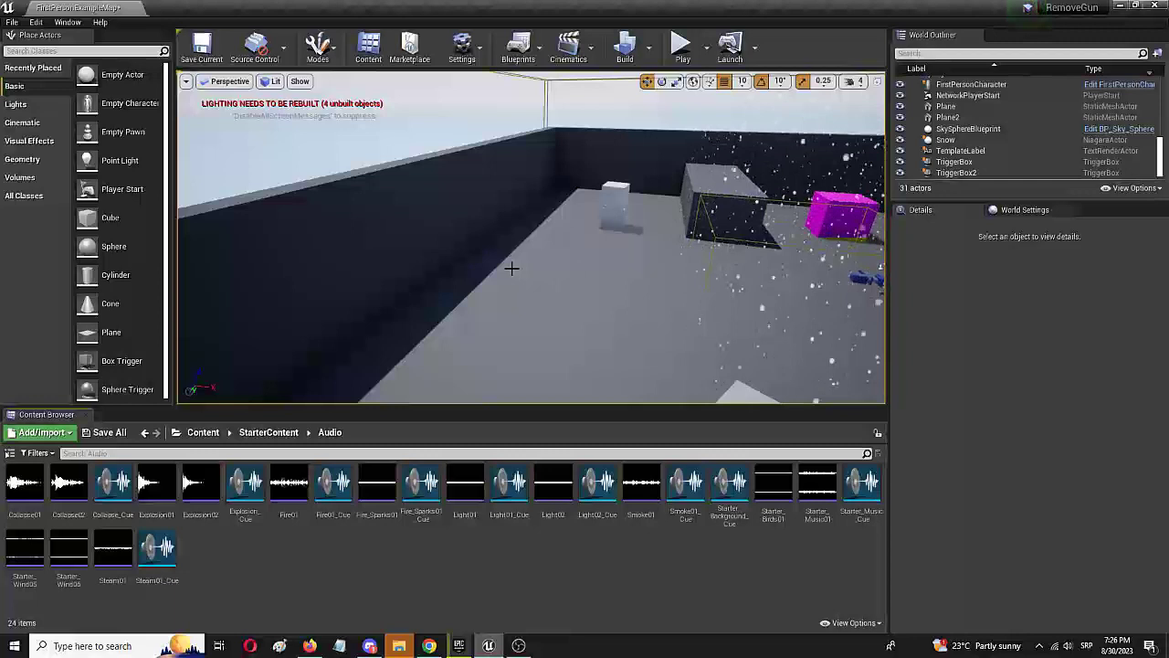
Place Starter_Music_Cue on the open floor of the level, clear the details filter and raise the sound to Z 310
mouse_move(872, 472)
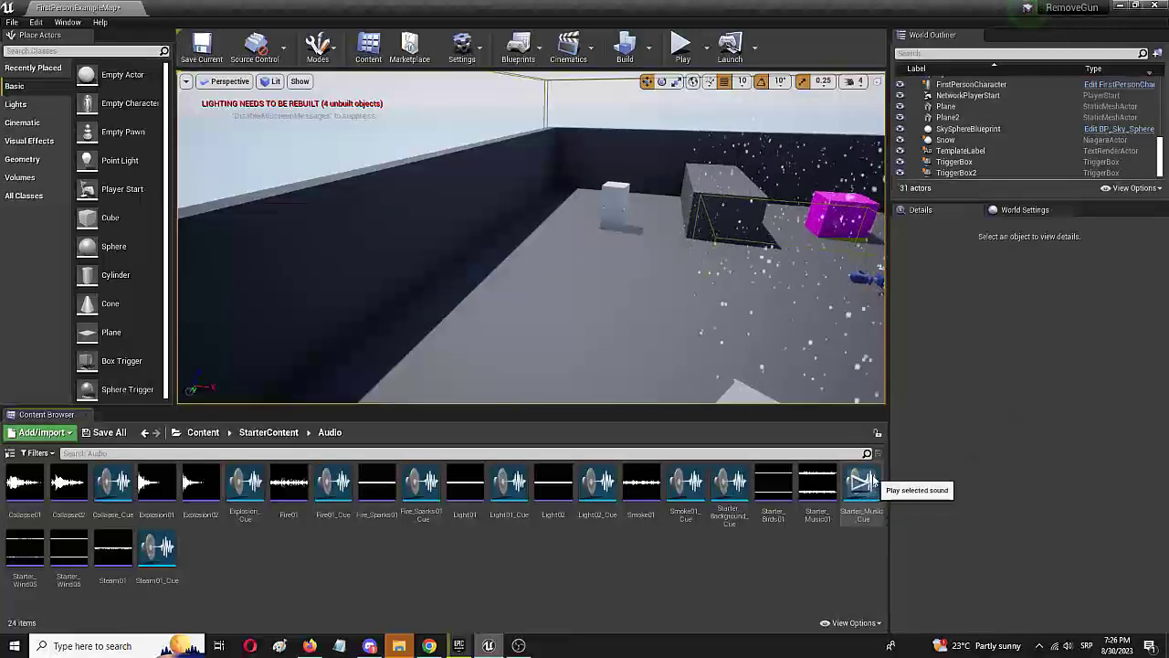
left_click_drag(863, 480, 587, 289)
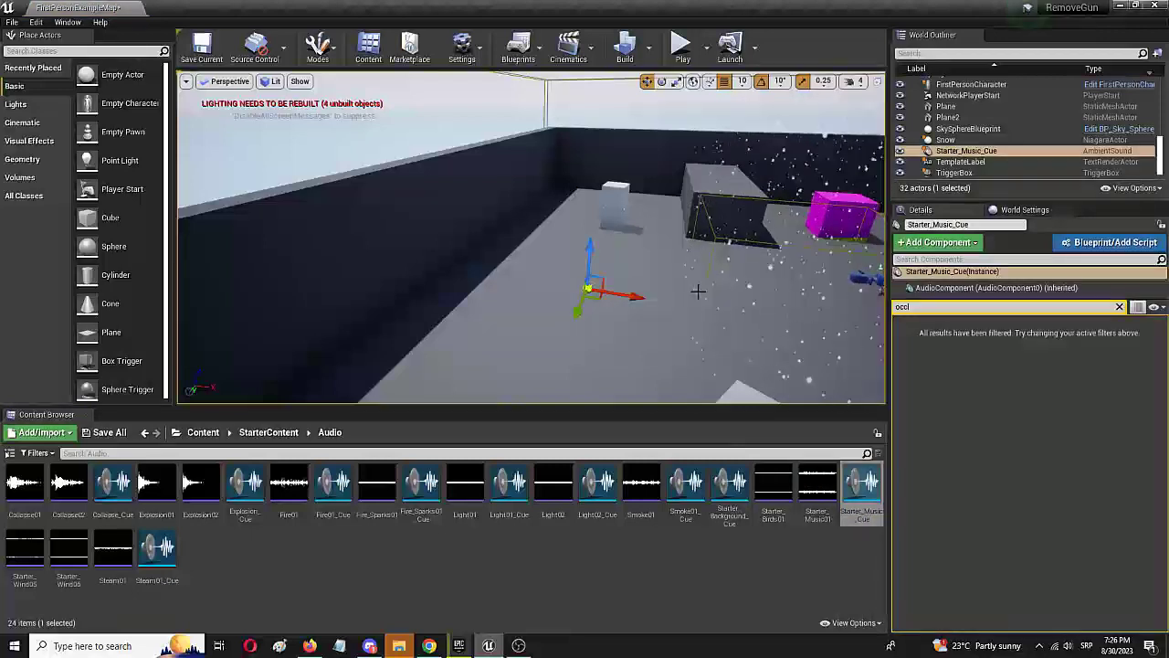
left_click(1120, 307)
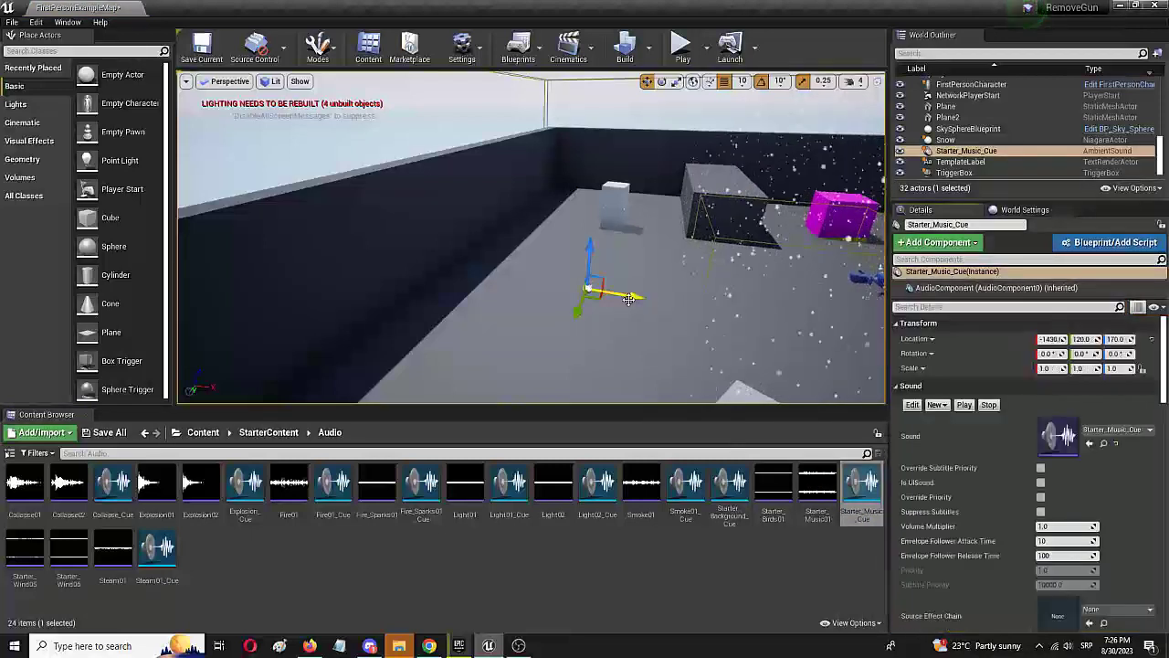
left_click_drag(598, 251, 599, 225)
Override the music sound's attenuation with a falloff distance of about 7.33 and an inner radius of about 556.85
left_click(1027, 307)
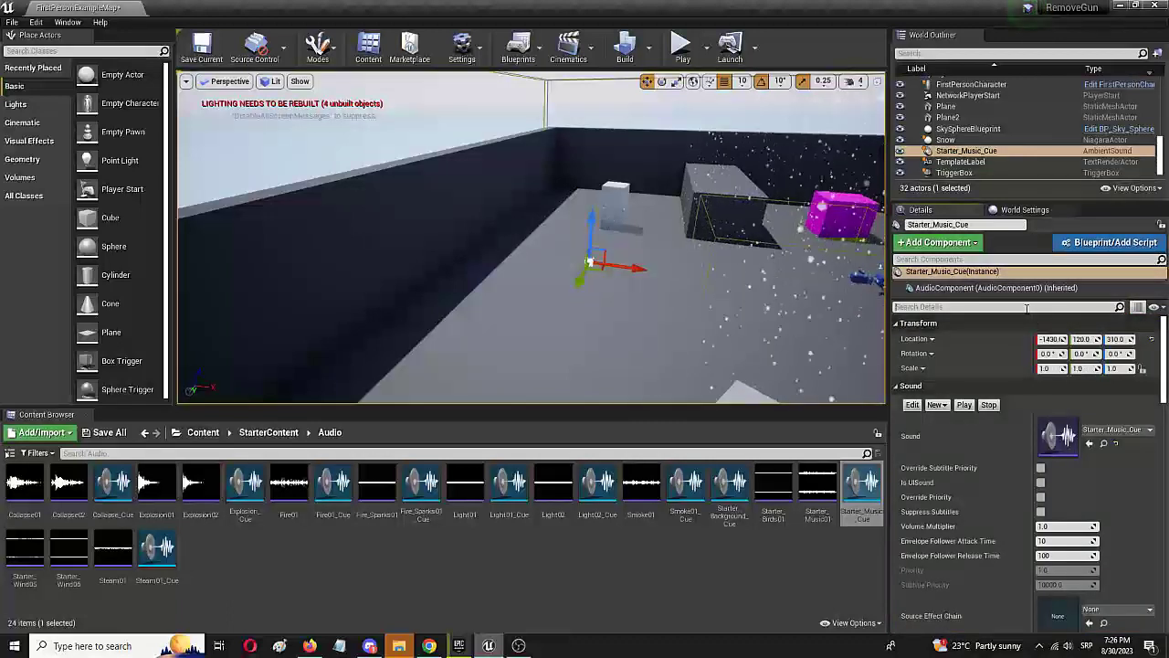
type("att")
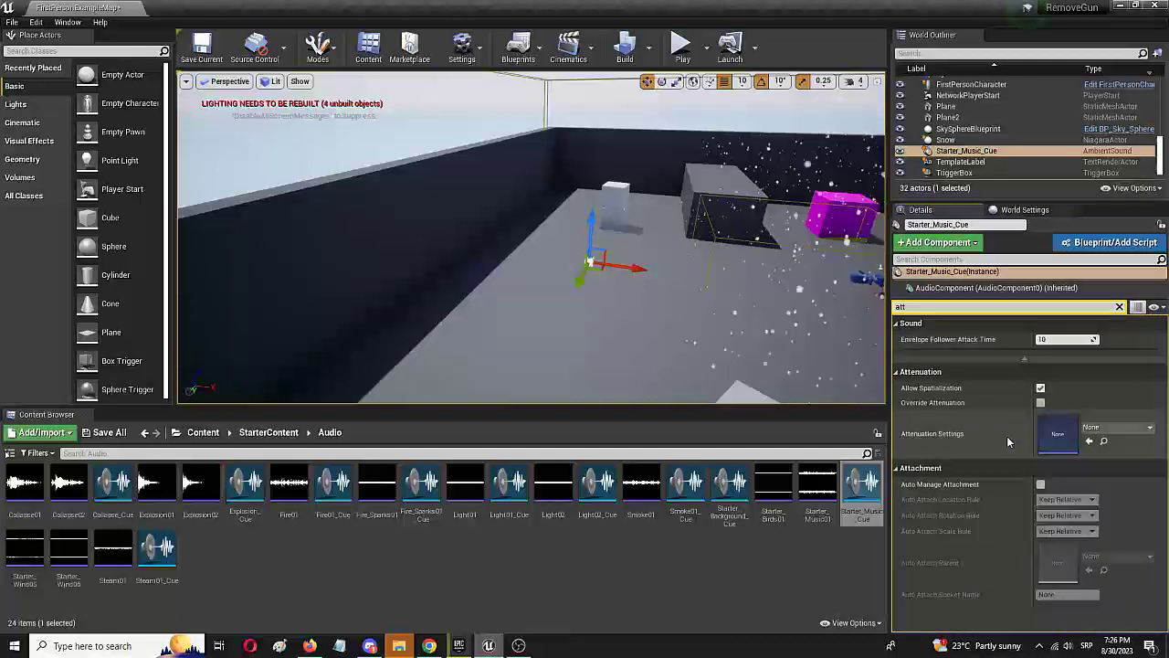
left_click(1046, 407)
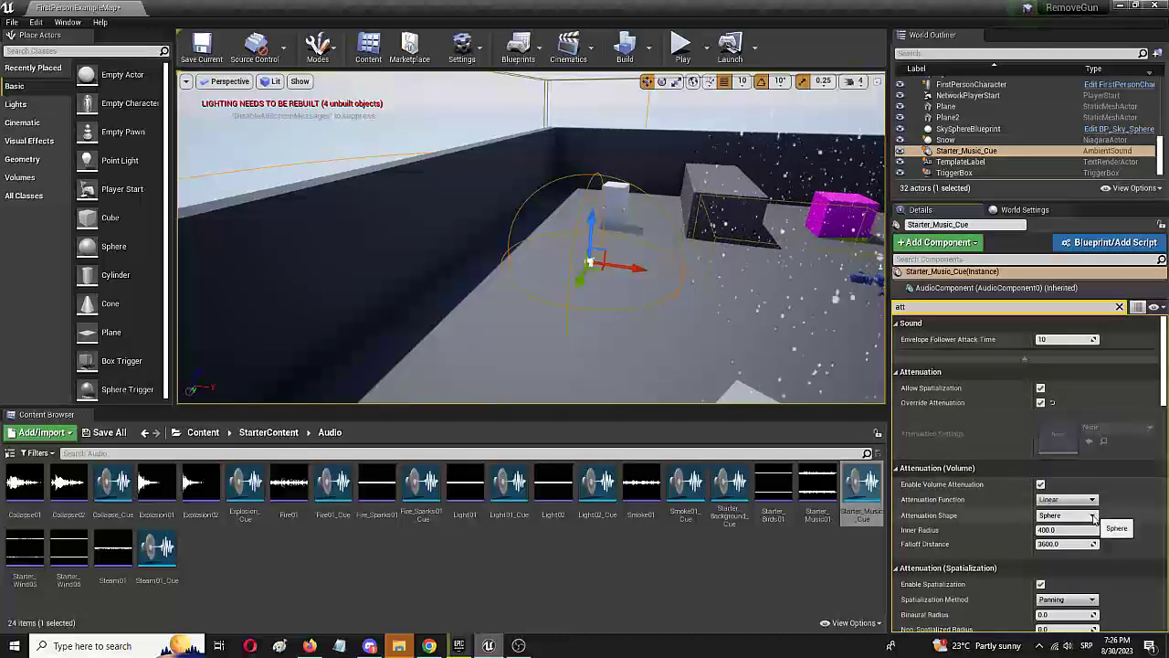
left_click_drag(1068, 545, 1041, 546)
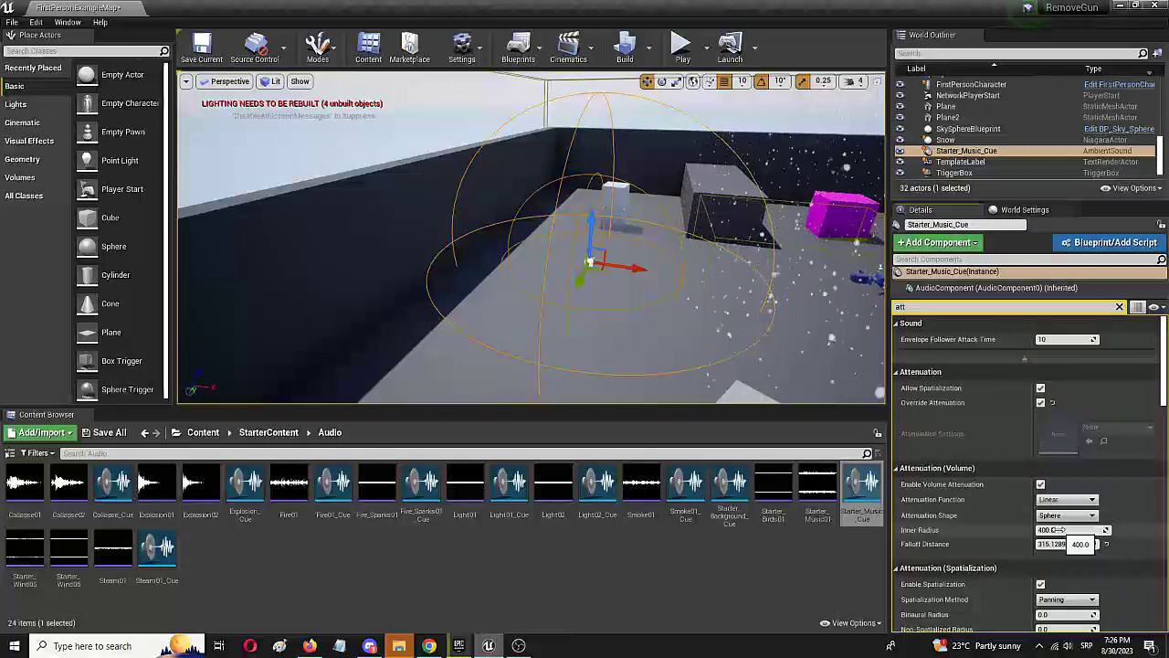
left_click_drag(1067, 529, 1009, 543)
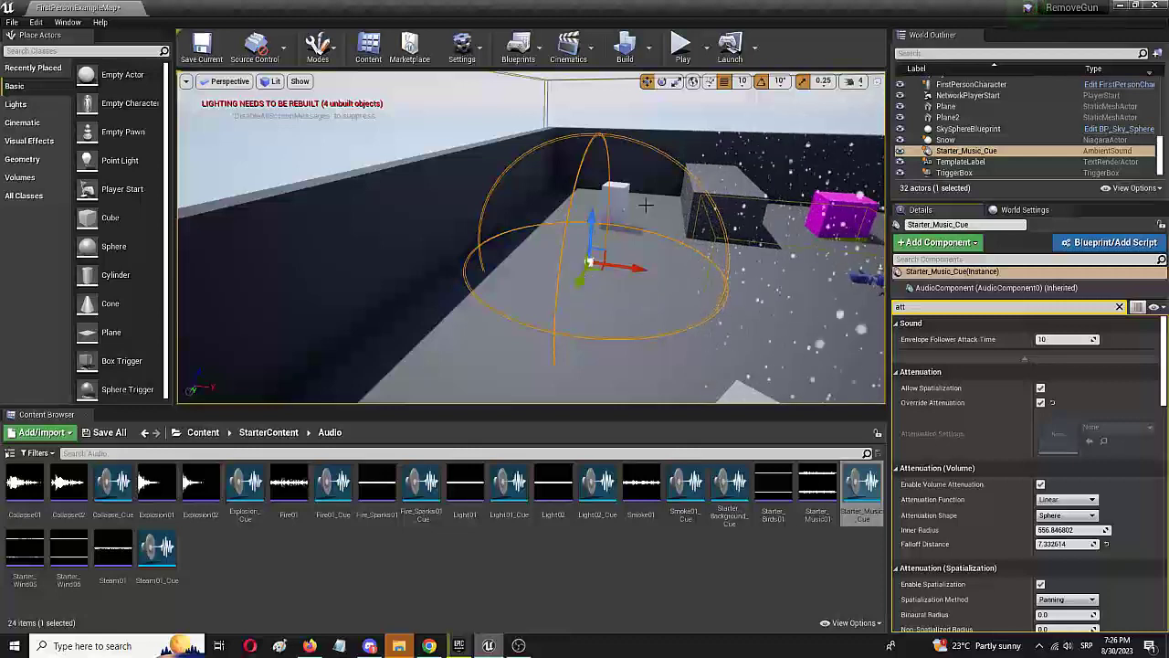
Reshape EditorCube15 into a tall, thin upright wall and position it right beside the music sound
left_click(756, 397)
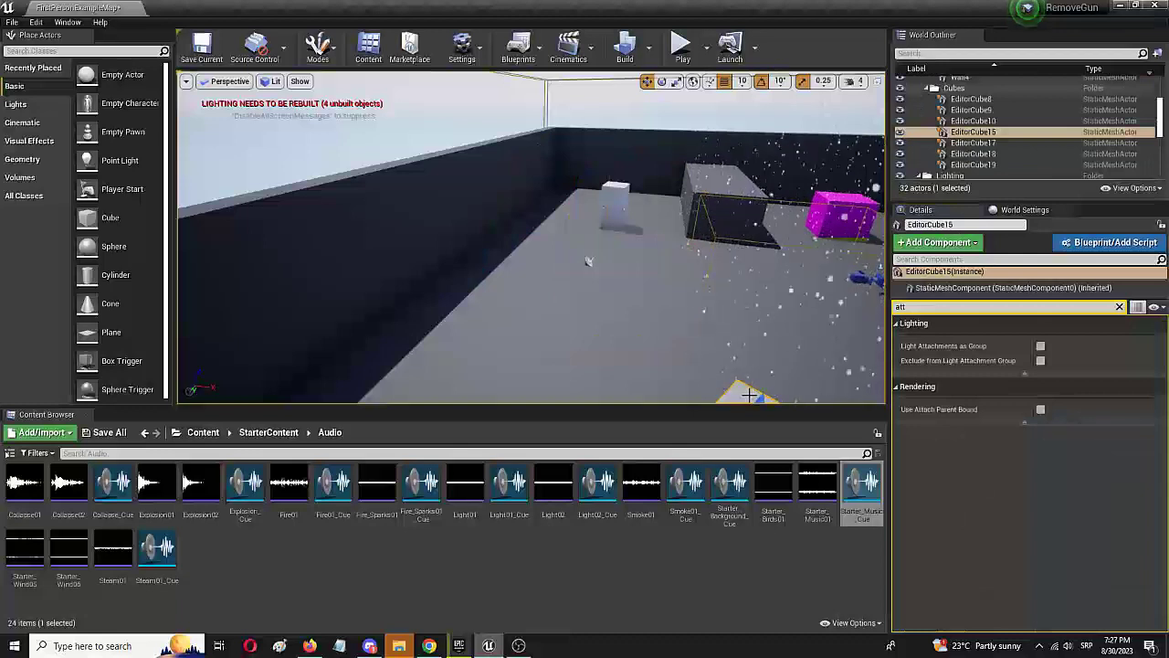
right_click_drag(761, 375, 773, 422)
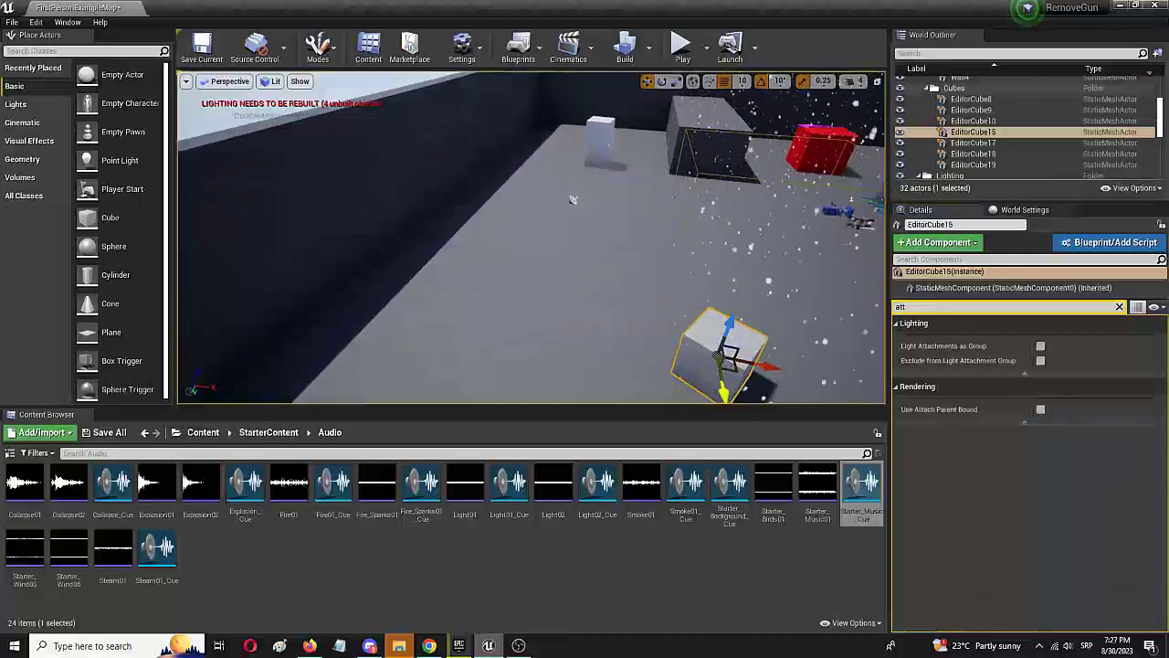
key("e")
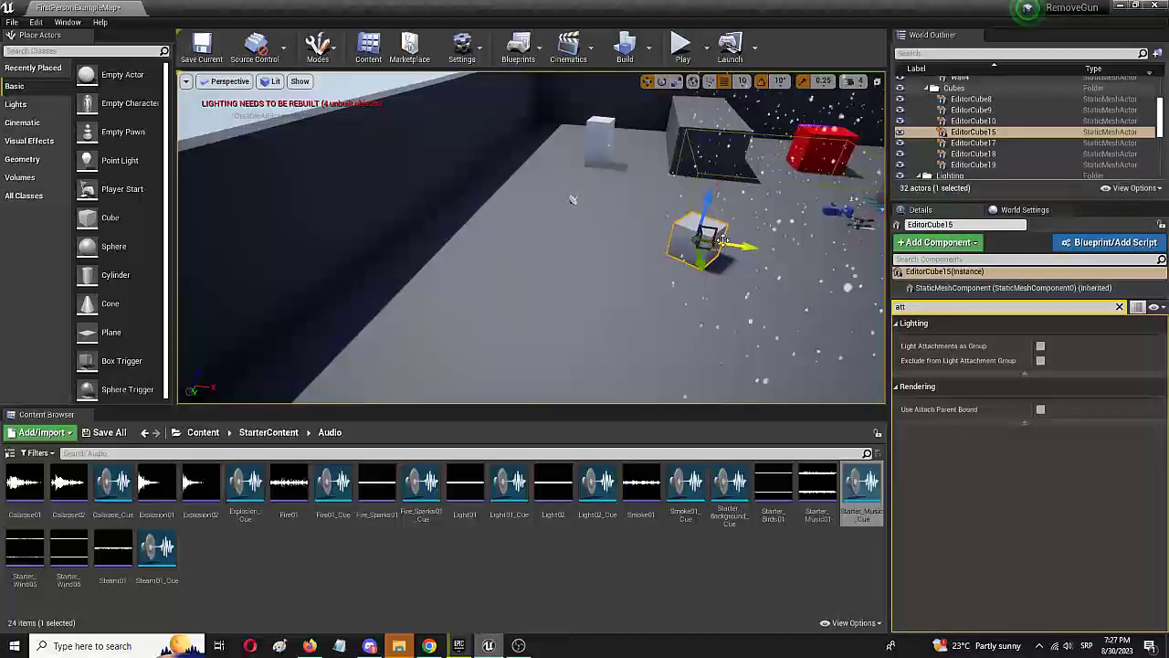
left_click_drag(758, 236, 708, 263)
key("w")
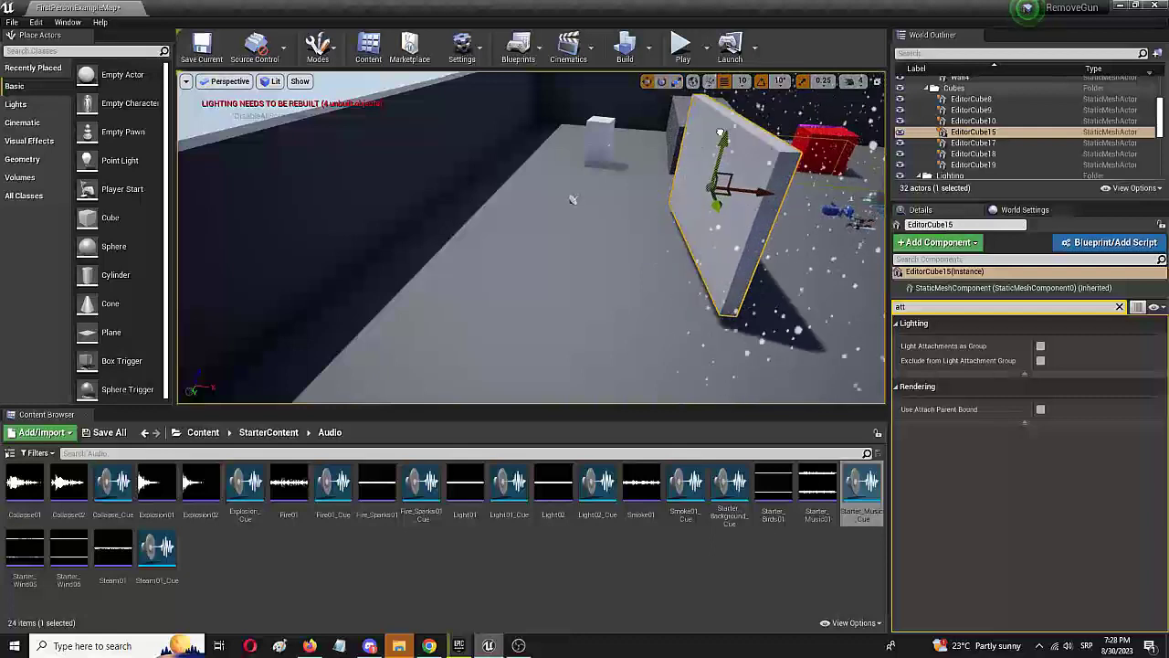
left_click_drag(759, 203, 647, 221)
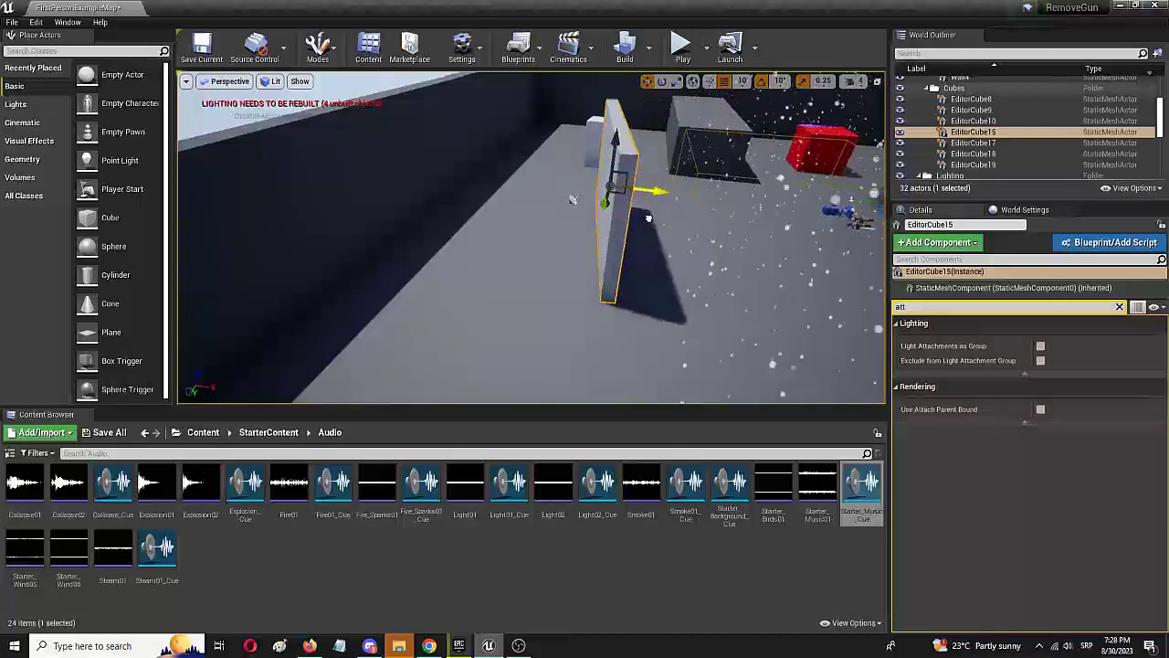
Stretch the Starter_Music_Cue sound to a Y scale of 4 and shift it along the Y axis behind the wall
left_click(573, 199)
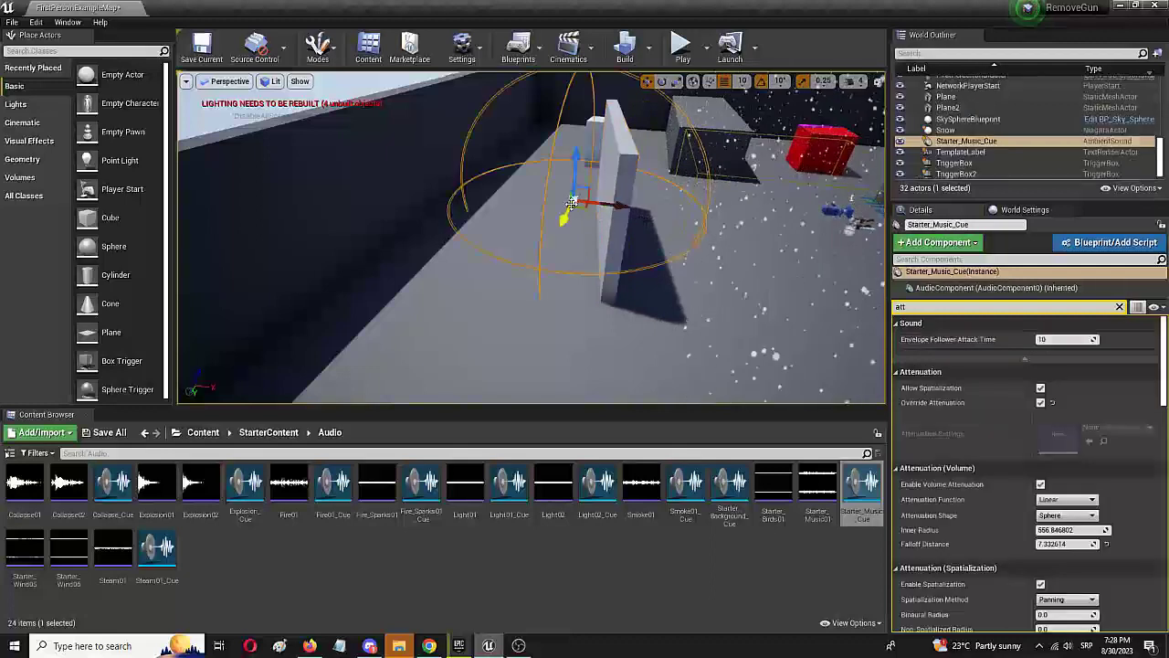
key("f")
right_click_drag(531, 238, 667, 238)
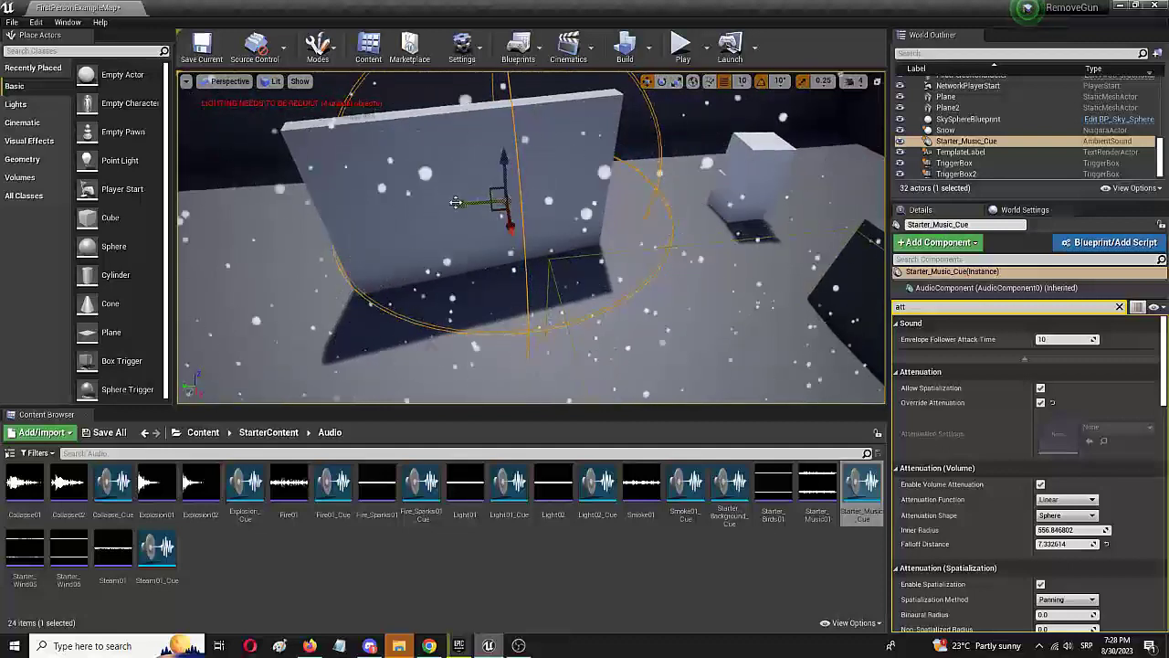
key("e")
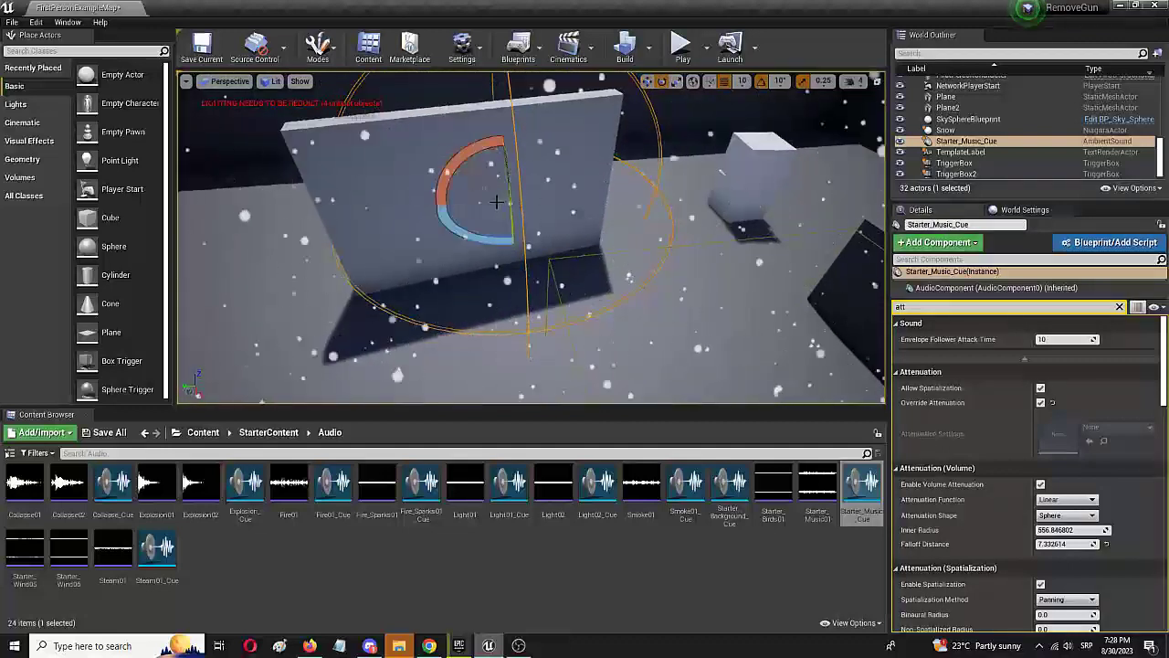
key("w")
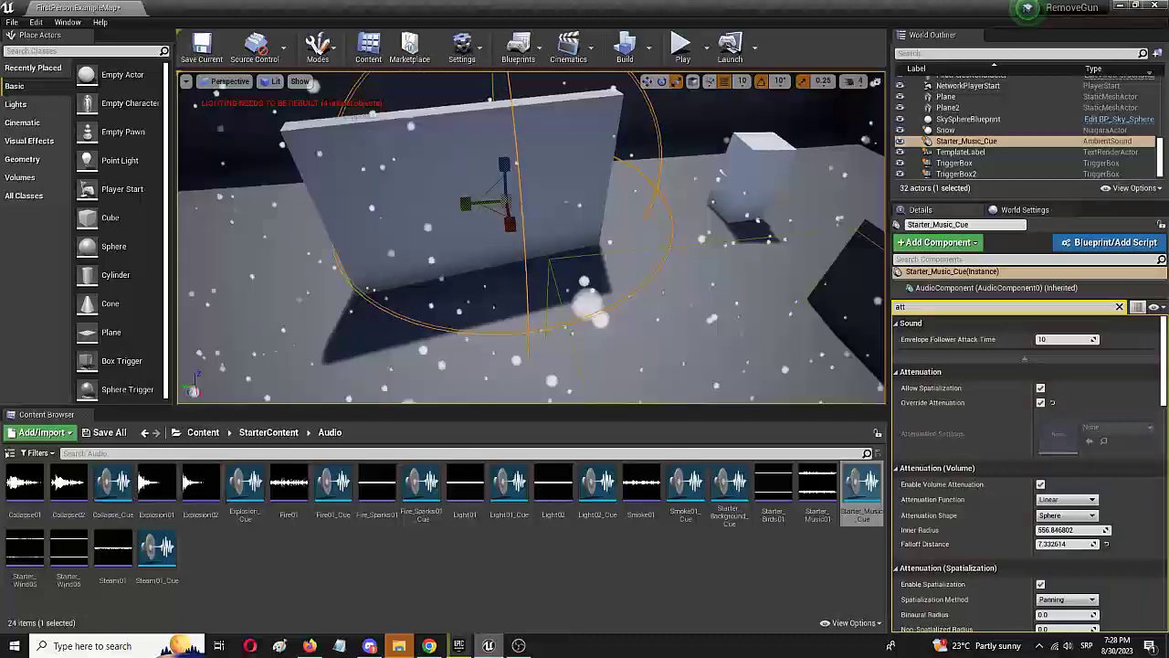
right_click_drag(501, 187, 585, 187)
key("w")
left_click_drag(368, 219, 339, 226, "alt")
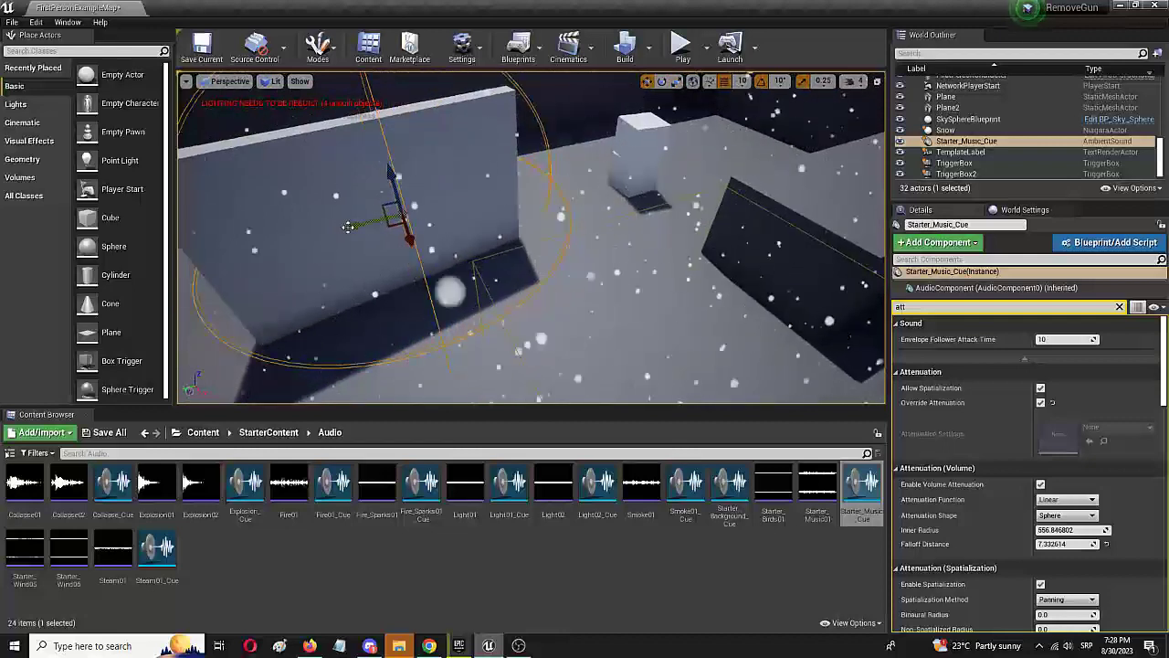
Enlarge the EditorCube15 wall in width and height so it shields the music sound
left_click(308, 226)
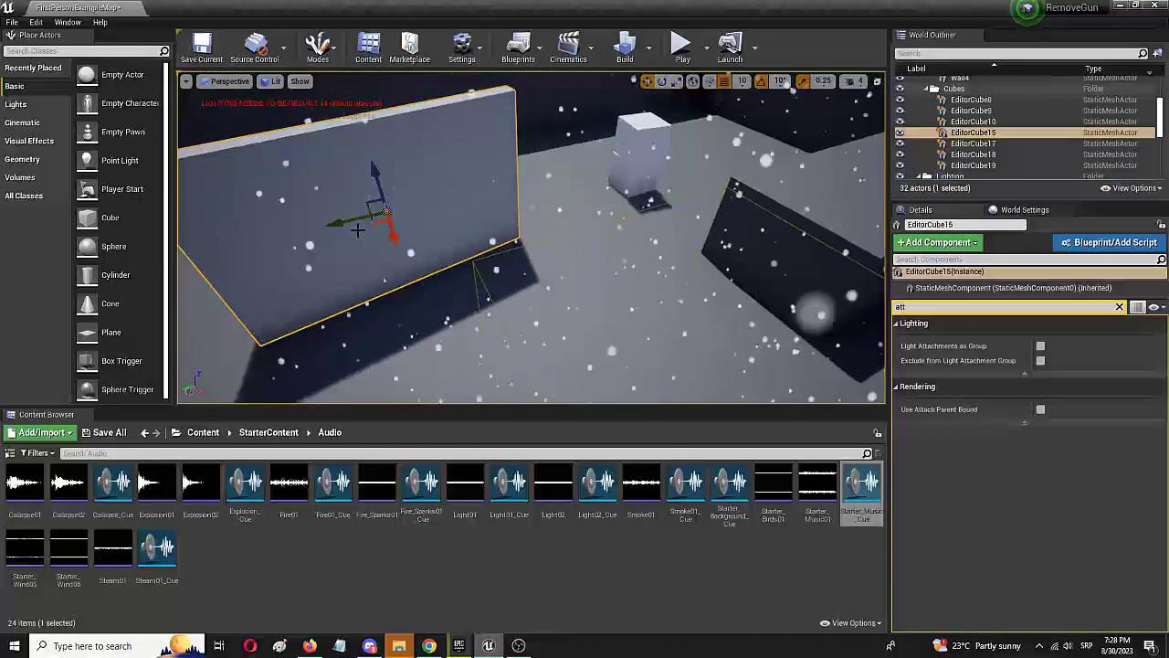
left_click_drag(350, 226, 328, 232)
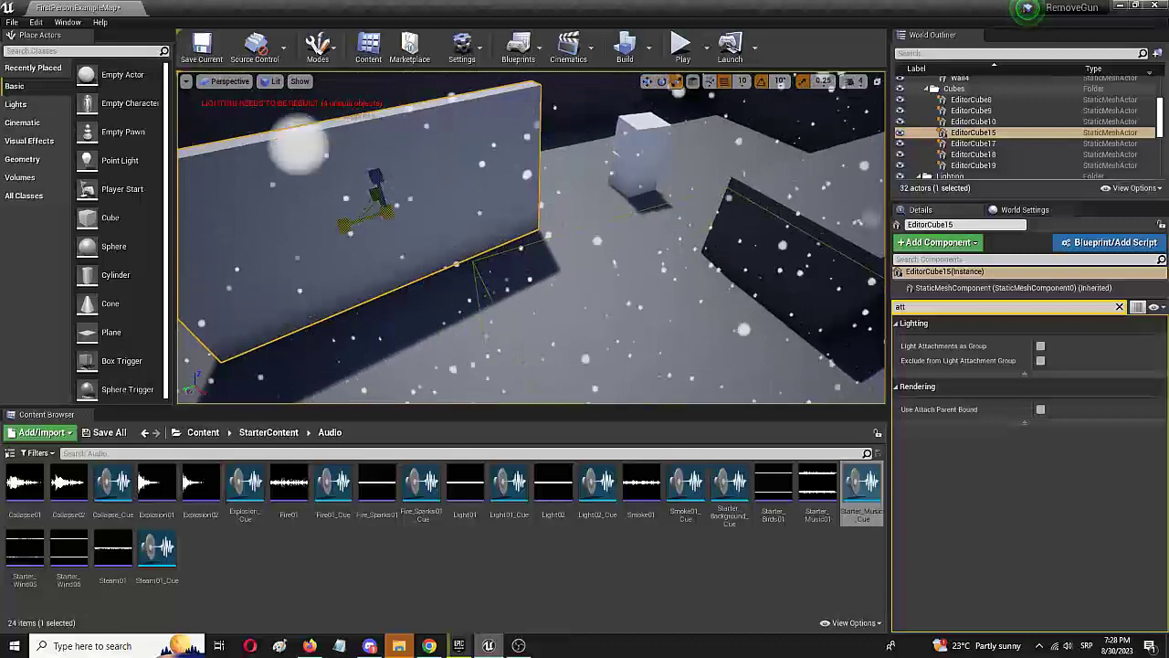
left_click_drag(376, 177, 357, 149)
key("w")
Inspect the sound's placement and attenuation sphere relative to the enlarged wall from both sides
right_click_drag(496, 268, 640, 220)
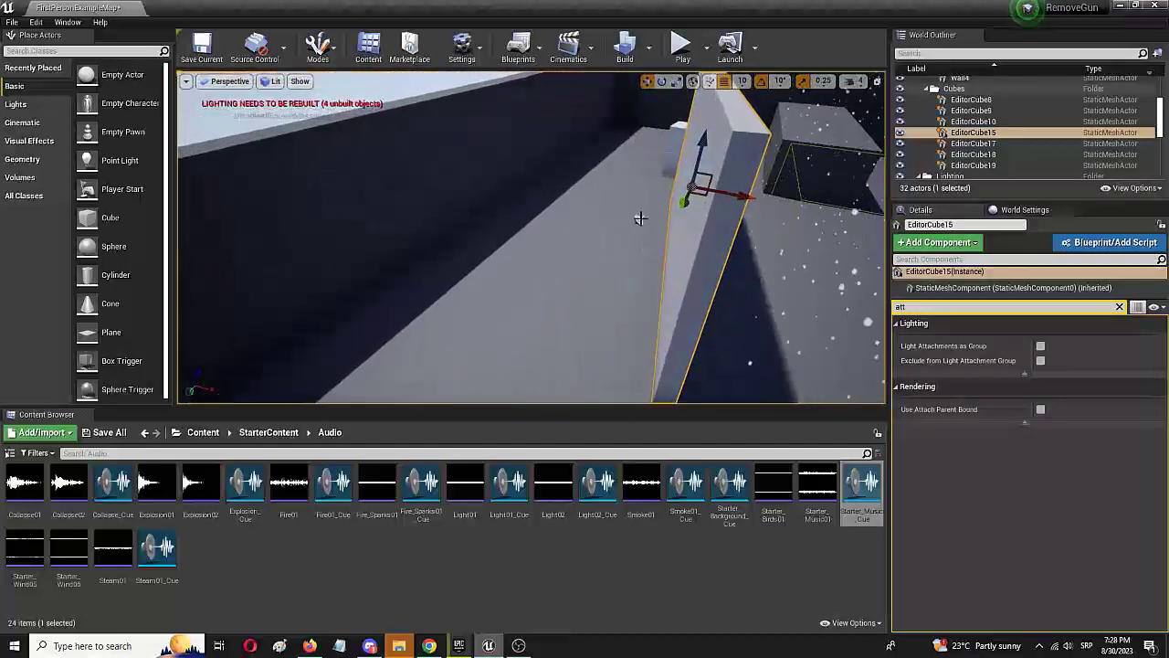
left_click(640, 219)
right_click_drag(605, 285, 639, 311)
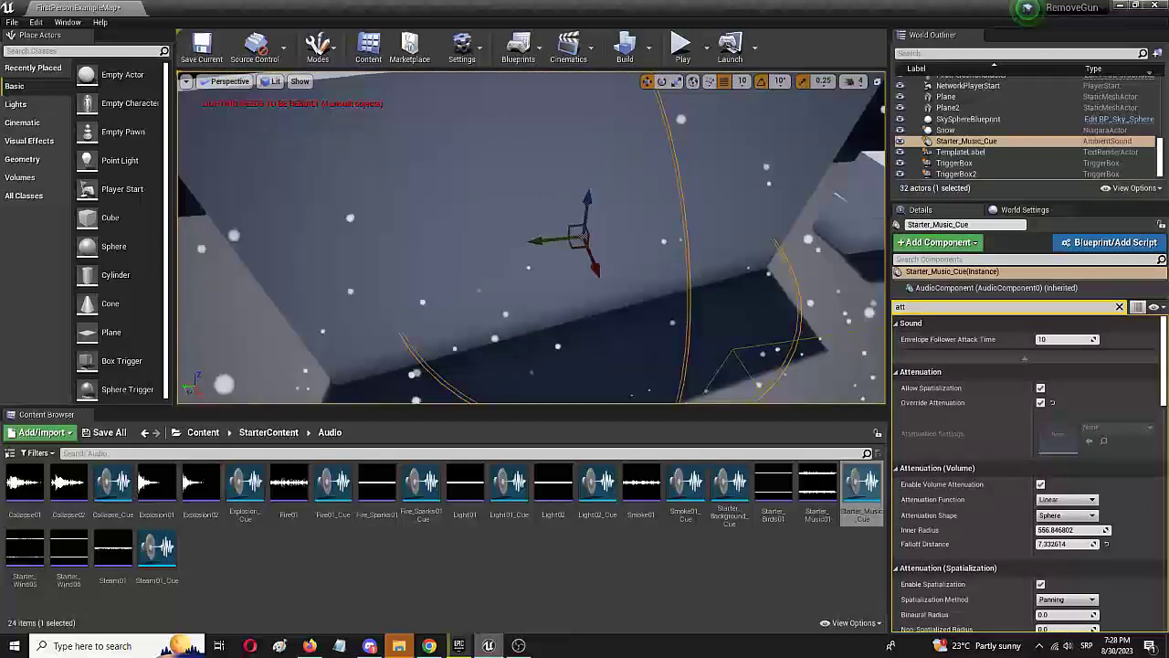
right_click_drag(593, 237, 409, 242)
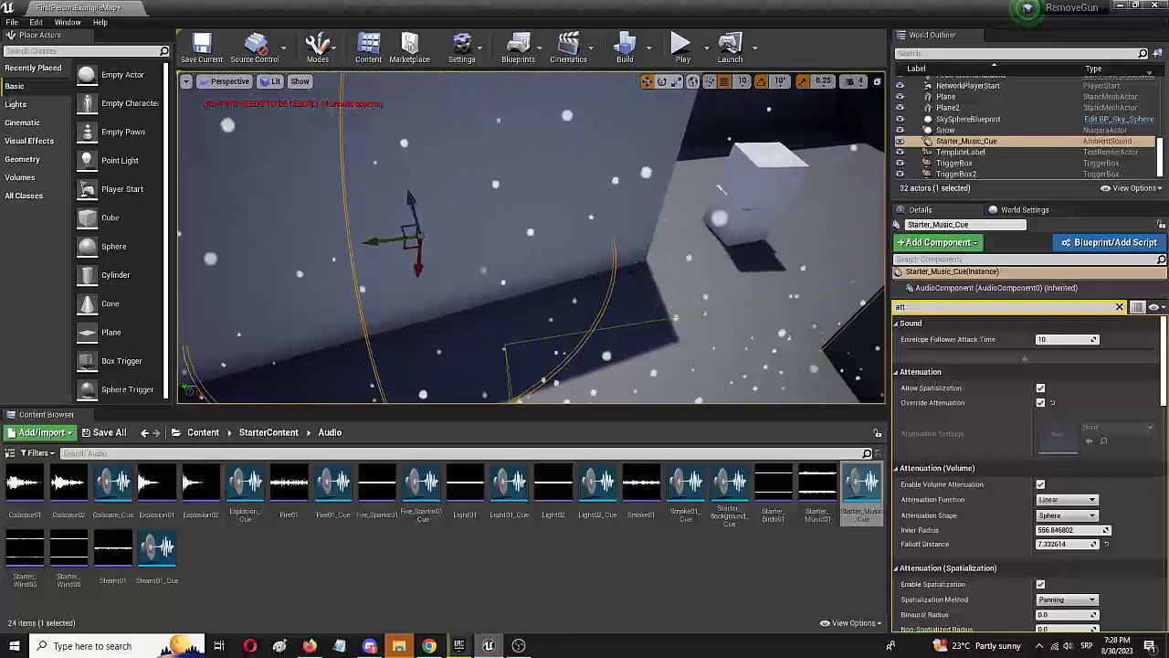
left_click(587, 276)
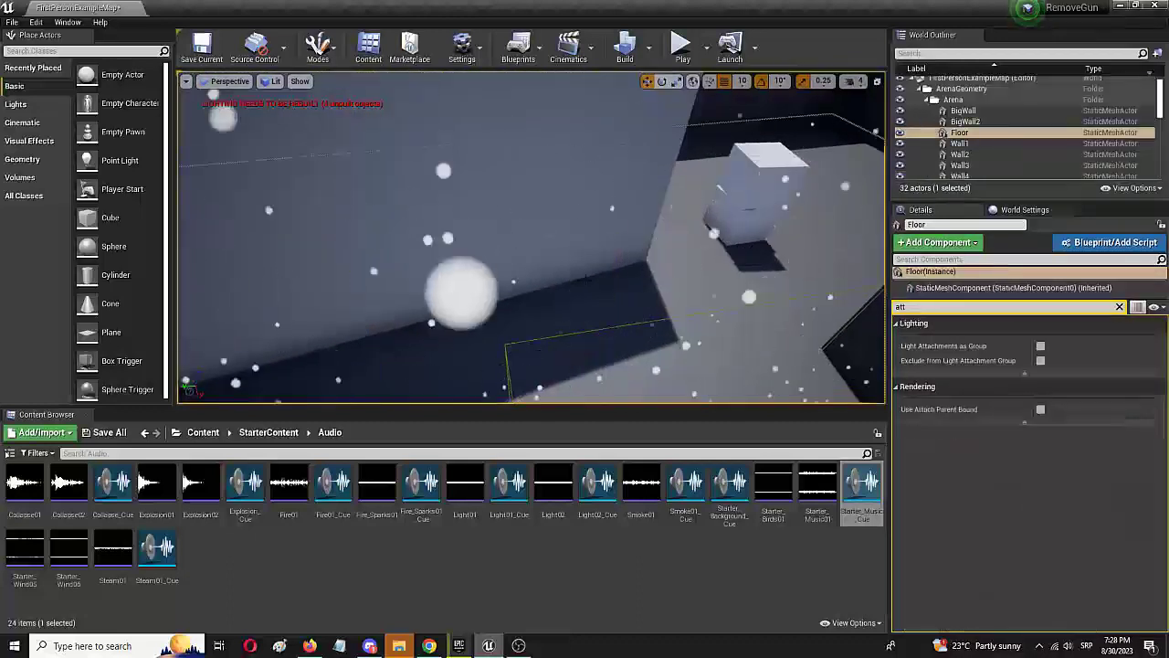
right_click_drag(586, 277, 548, 279)
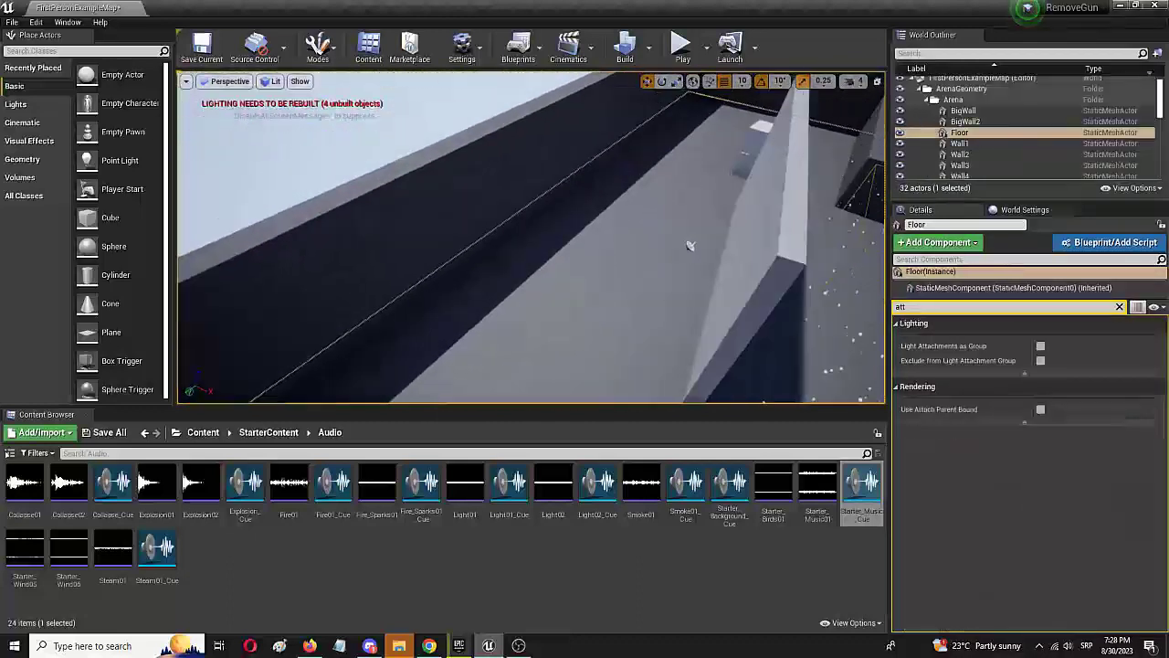
right_click_drag(690, 245, 569, 276)
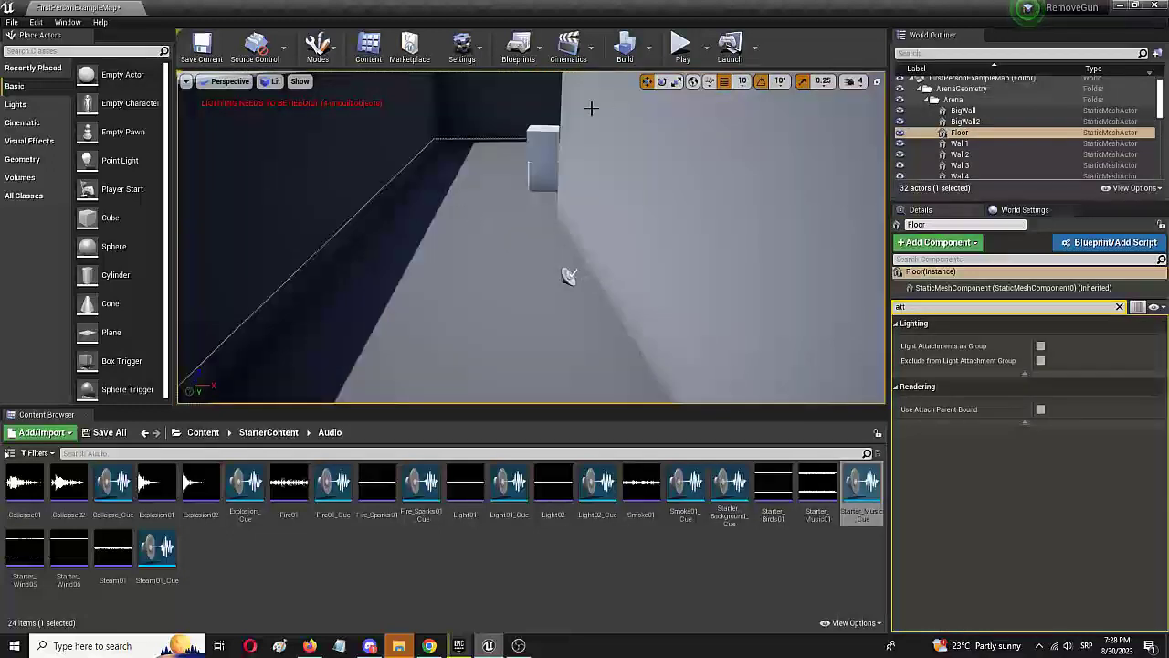
Play-test the level by walking up to the wall and around it to hear the unoccluded music, and stop the session
left_click(681, 49)
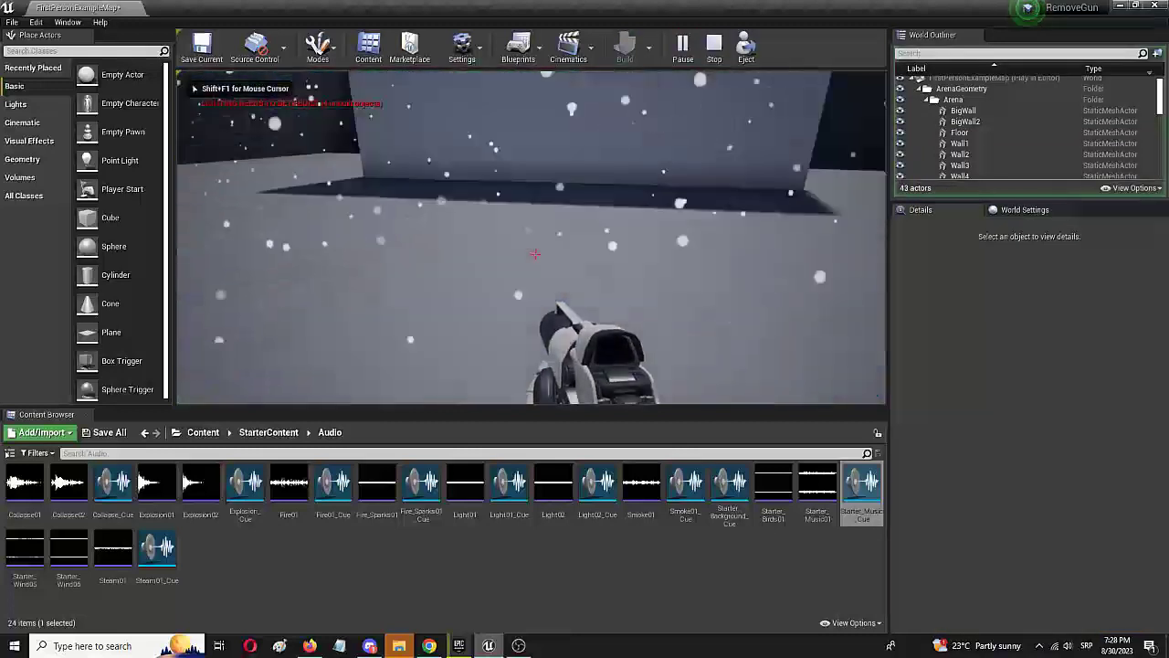
key("w")
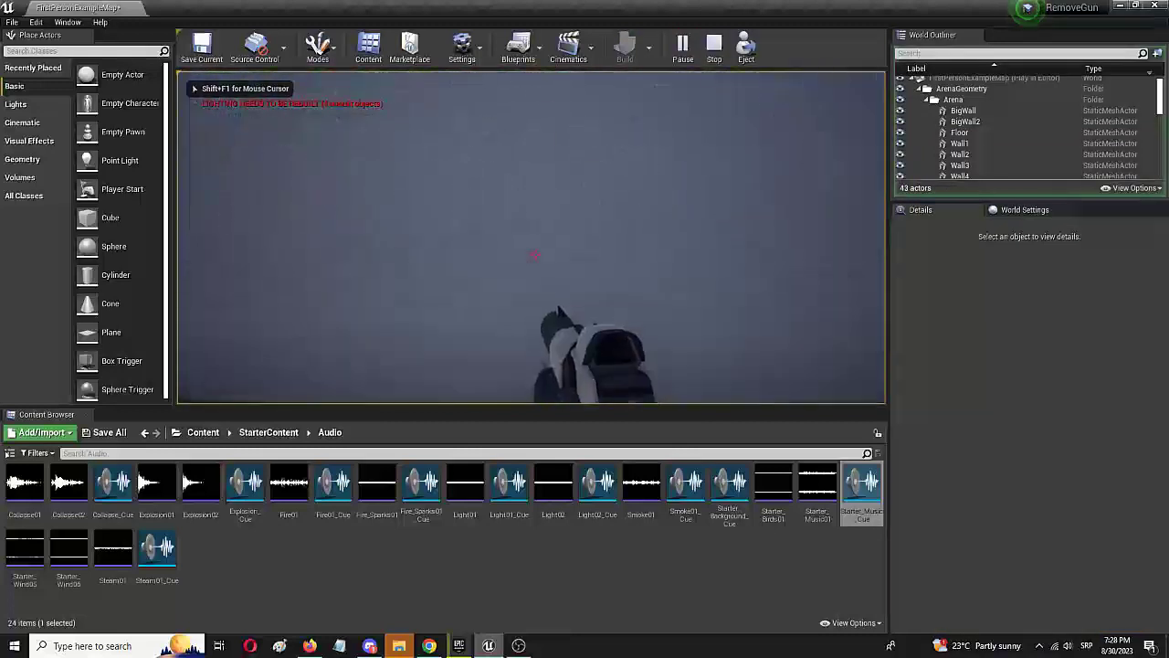
key("s")
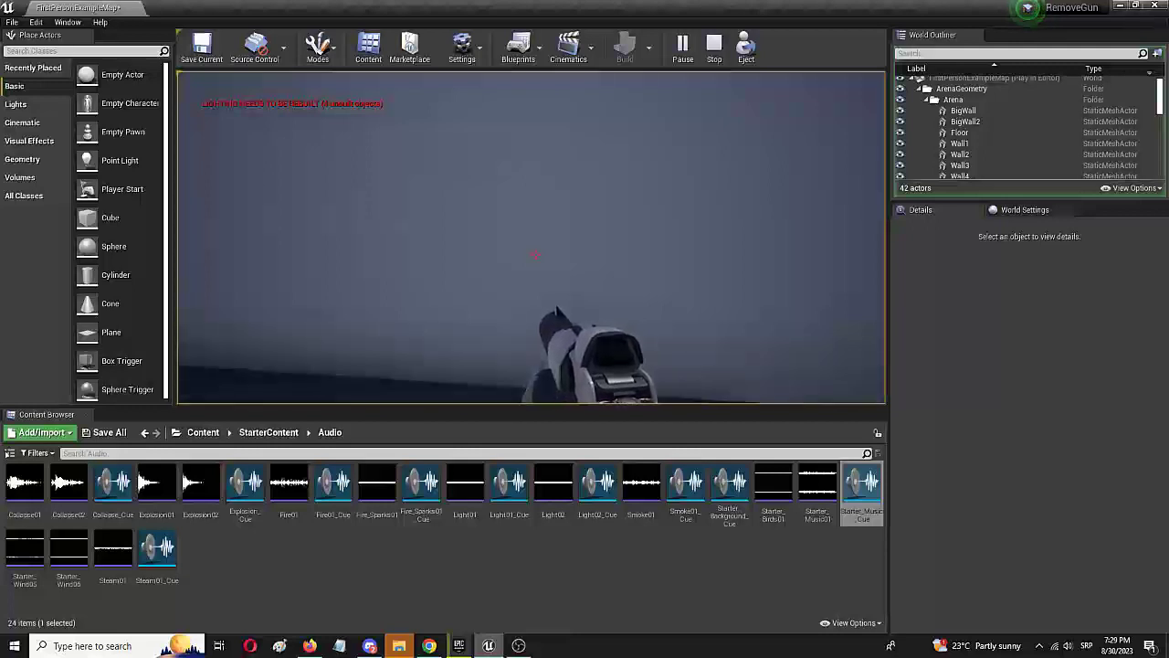
key("a")
key("w")
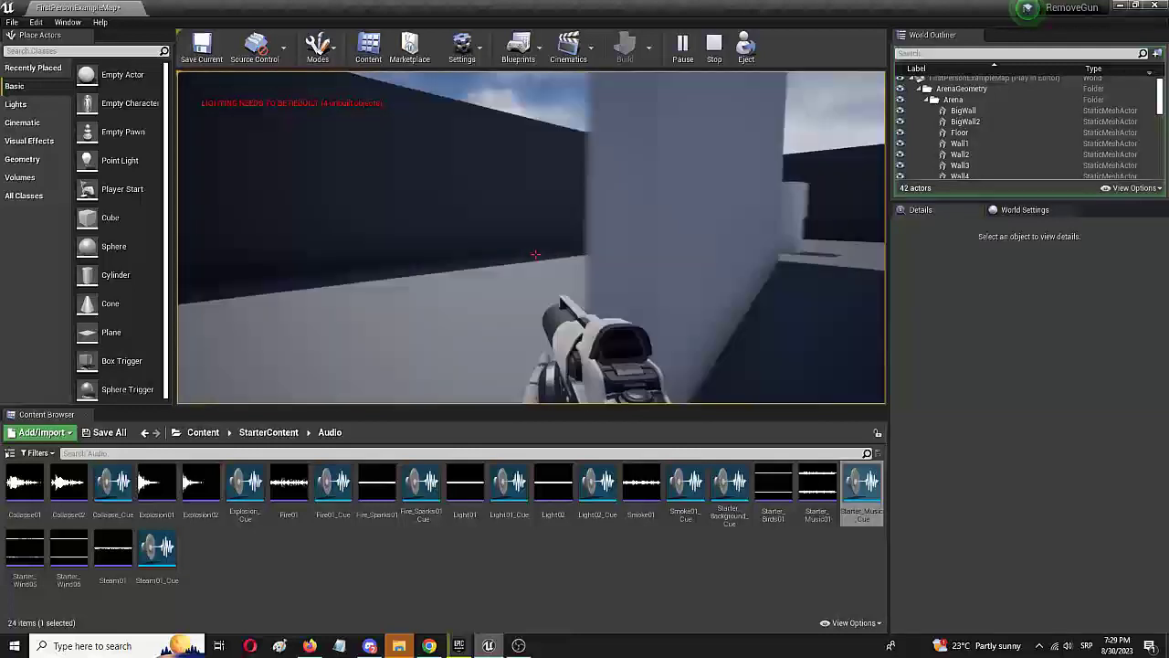
key("w")
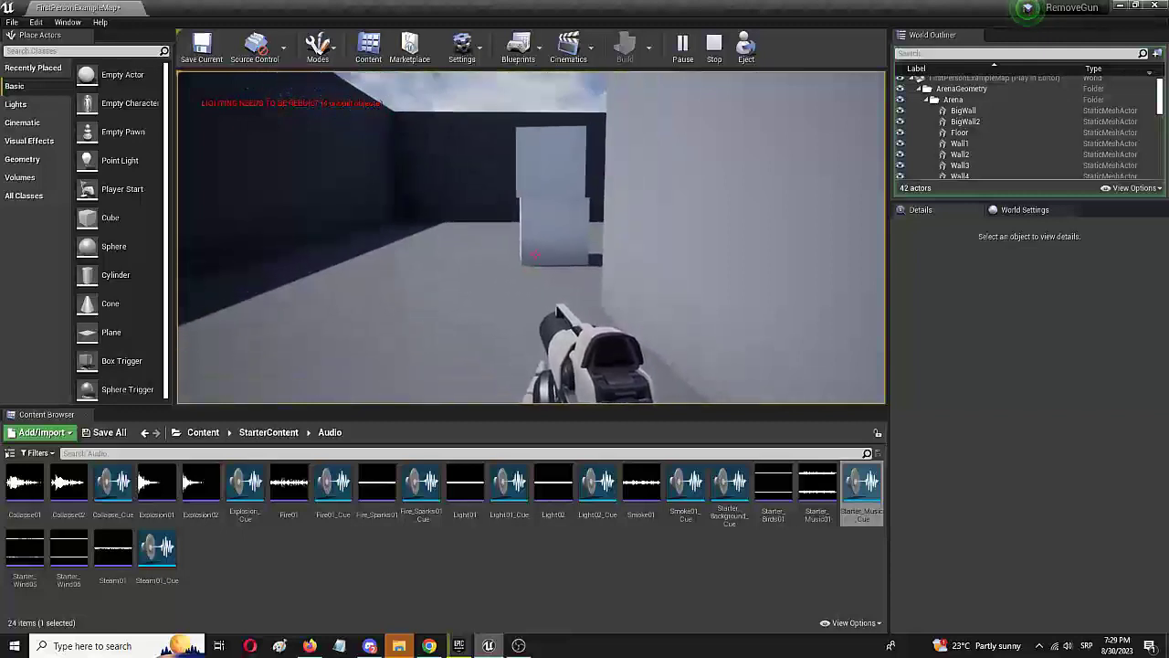
key("Escape")
Enable occlusion in the attenuation settings of the Starter_Music_Cue sound, filtering its details by "occ"
right_click_drag(691, 316, 686, 308)
key("s")
left_click(659, 311)
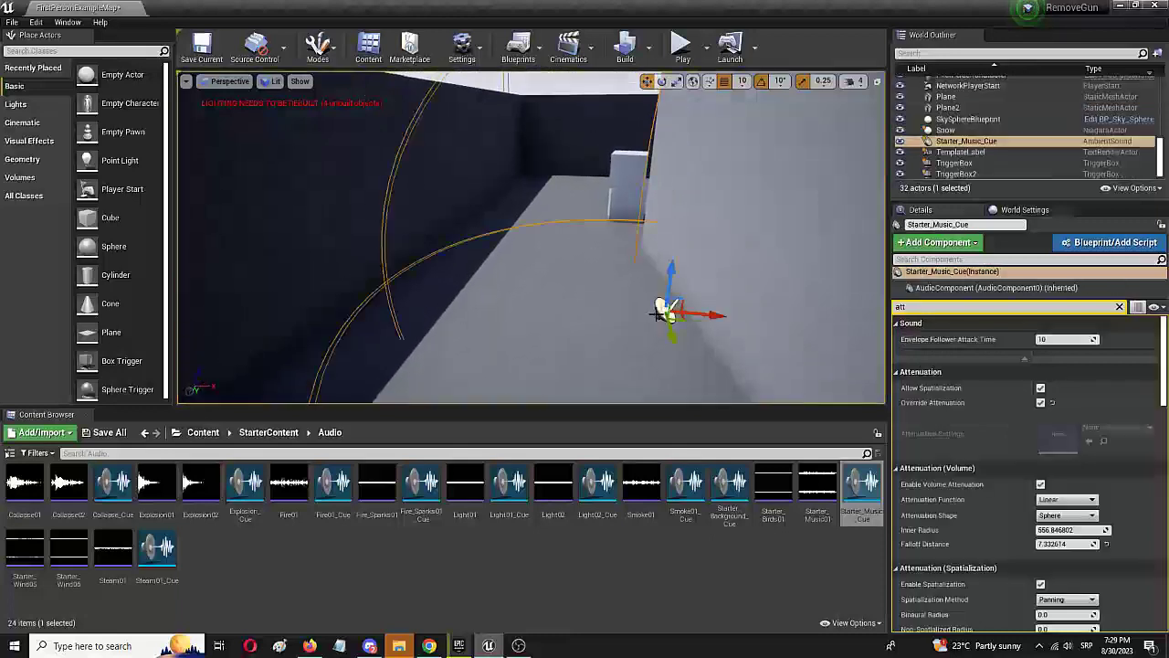
left_click(1119, 307)
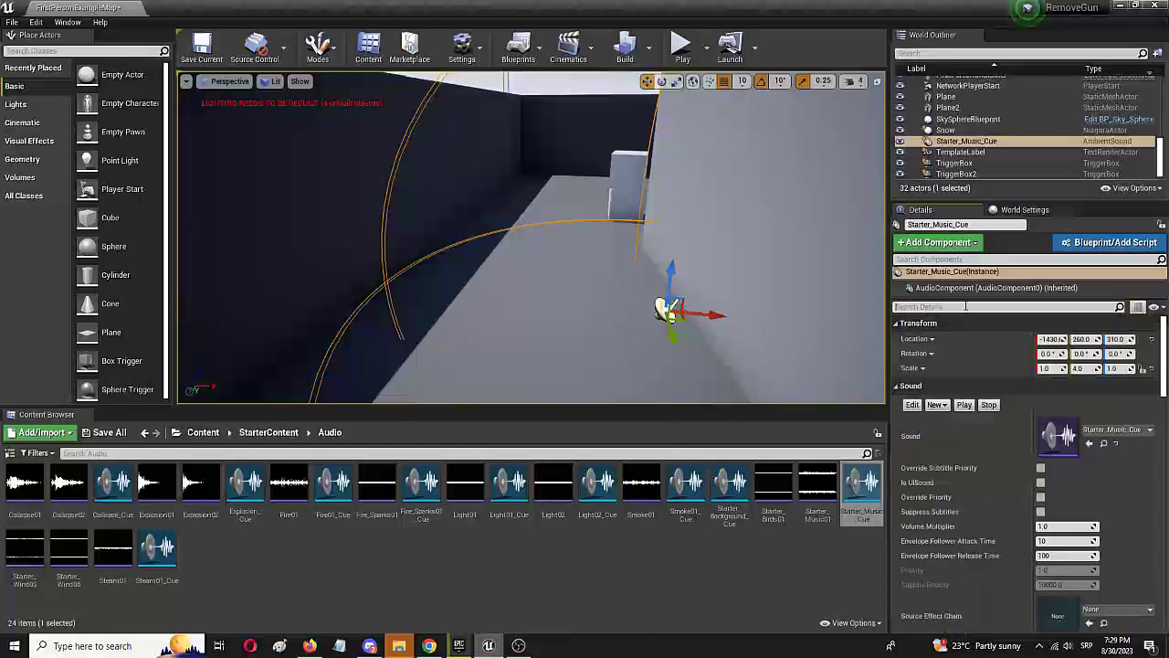
type("occ")
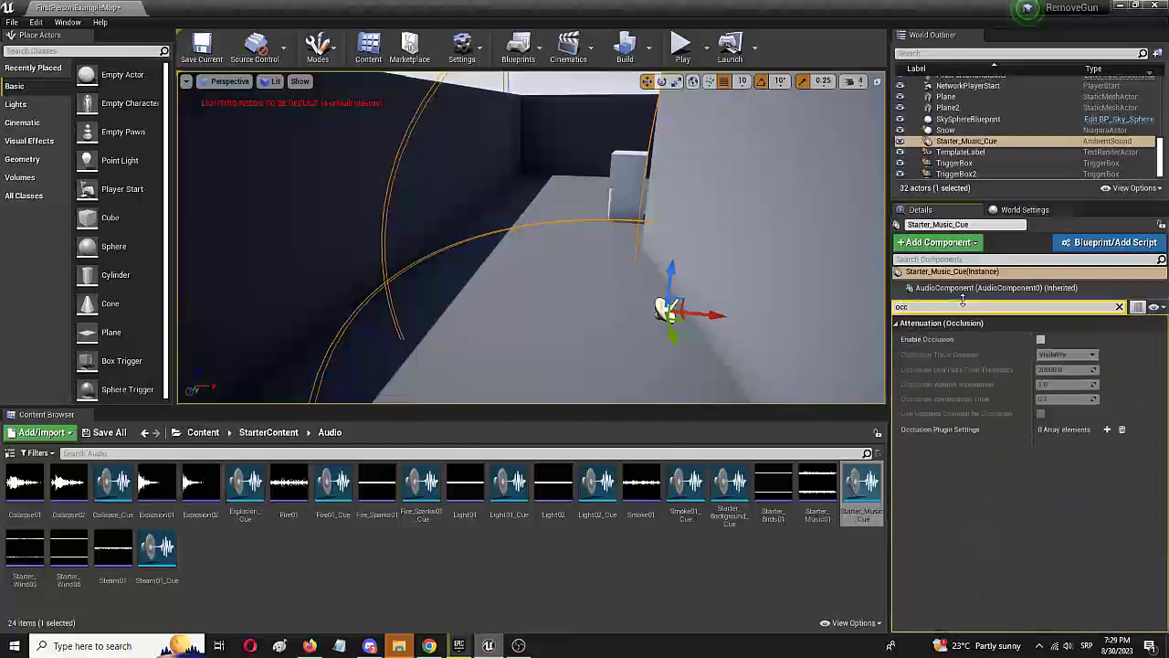
left_click(1040, 339)
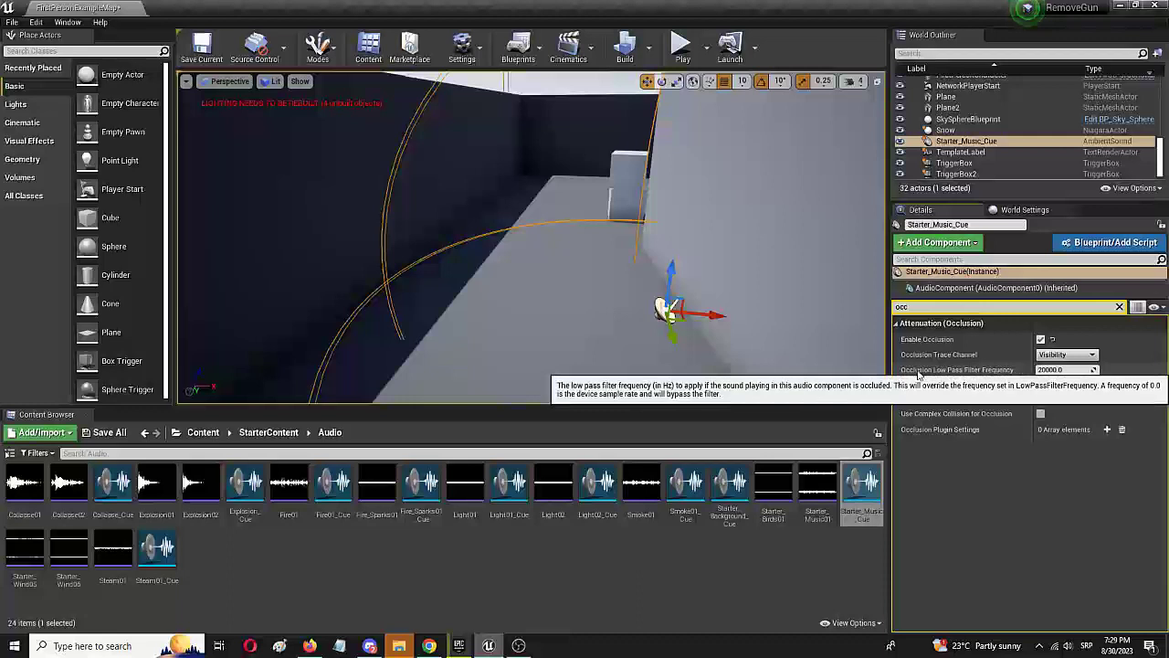
Set the Occlusion Low Pass Filter Frequency of the Starter_Music_Cue sound to 0
left_click(1057, 369)
type("0")
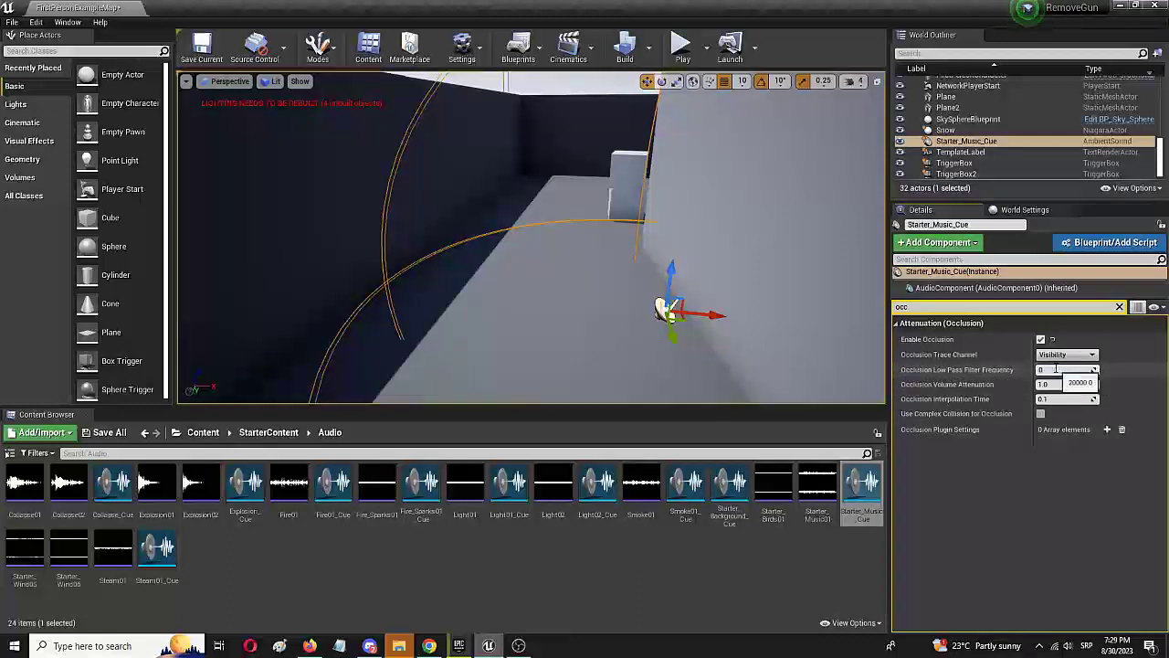
key("Return")
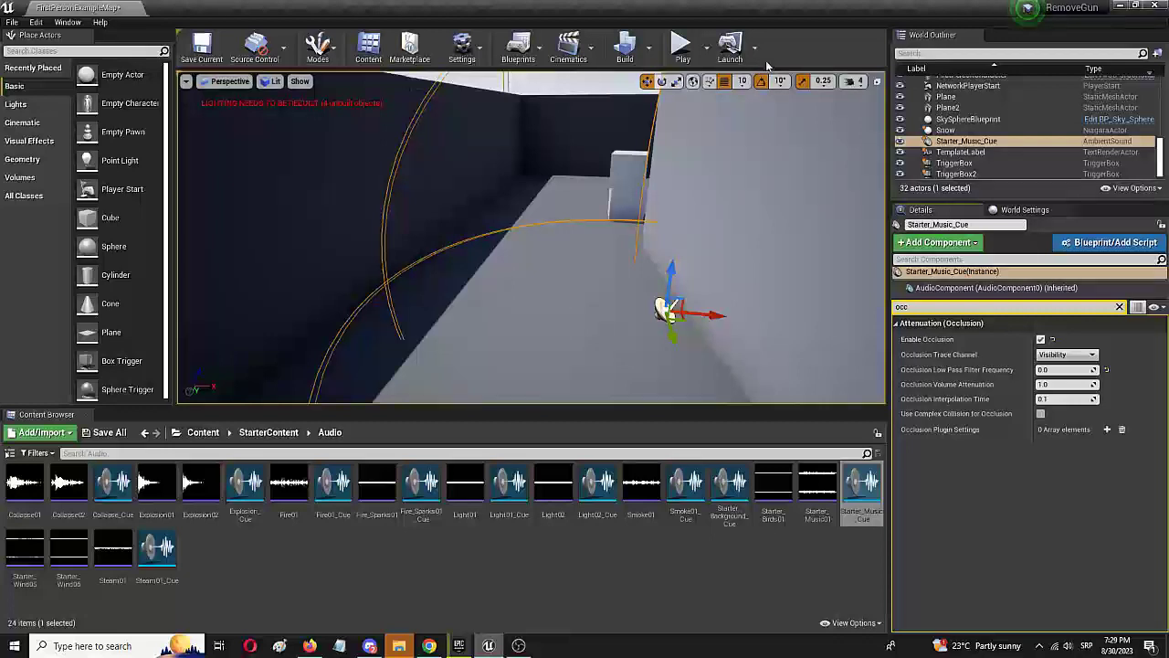
Play-test the level, walking up to the wall and around its edge to compare the occluded and unoccluded music, and stop the session
left_click(683, 50)
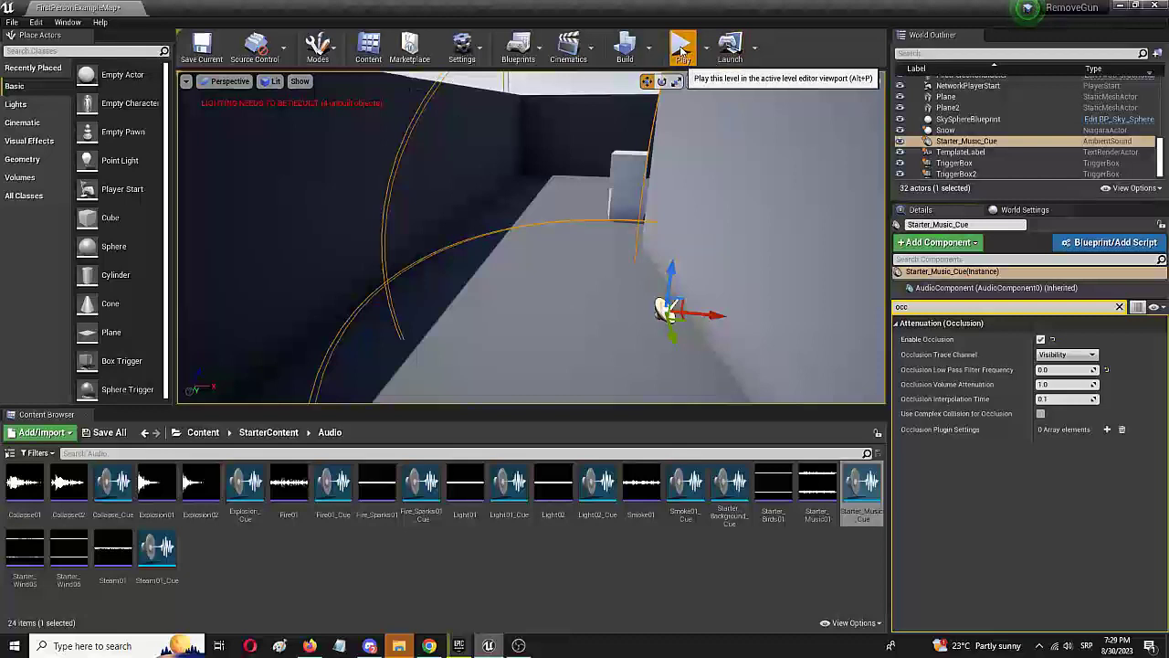
key("w")
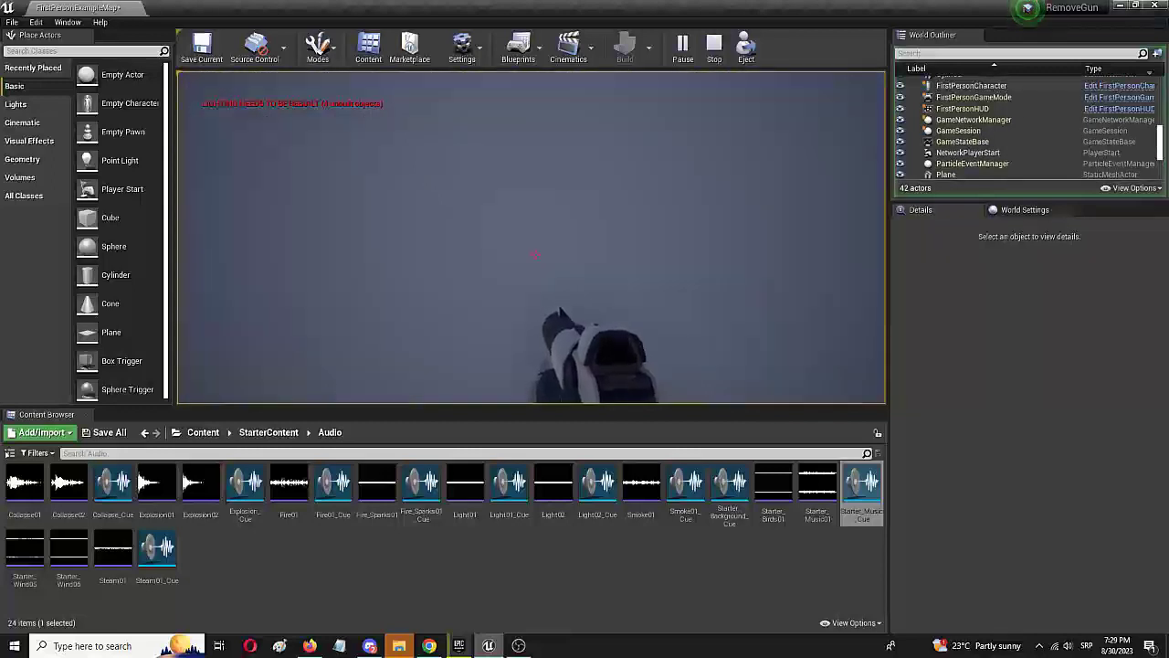
key("w")
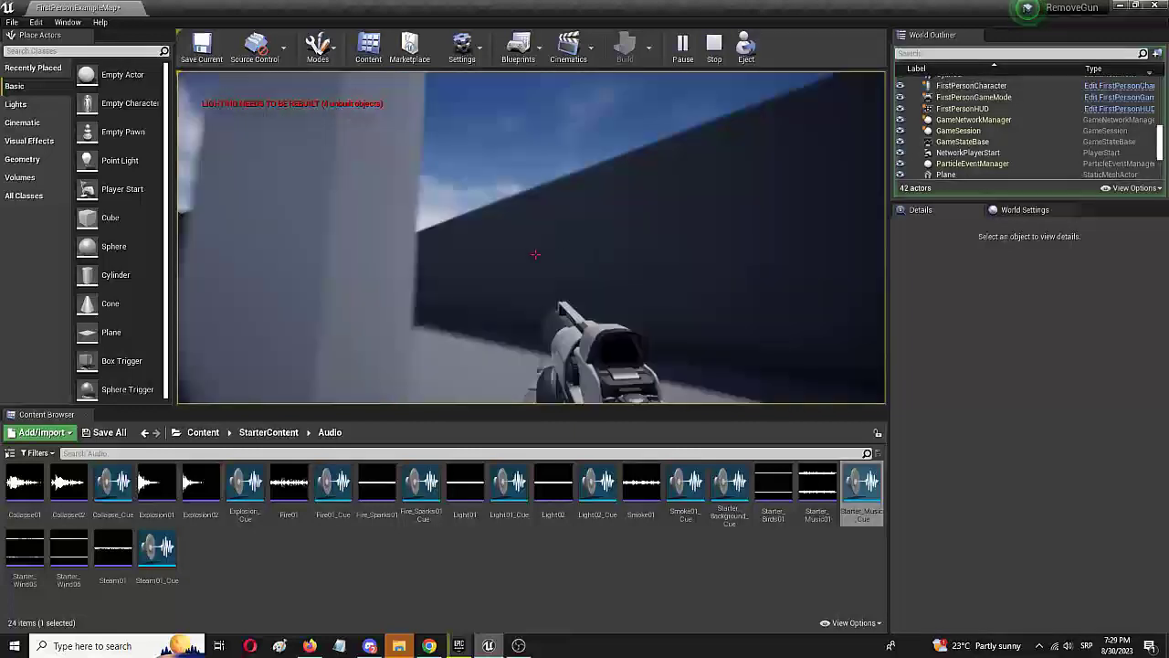
key("w")
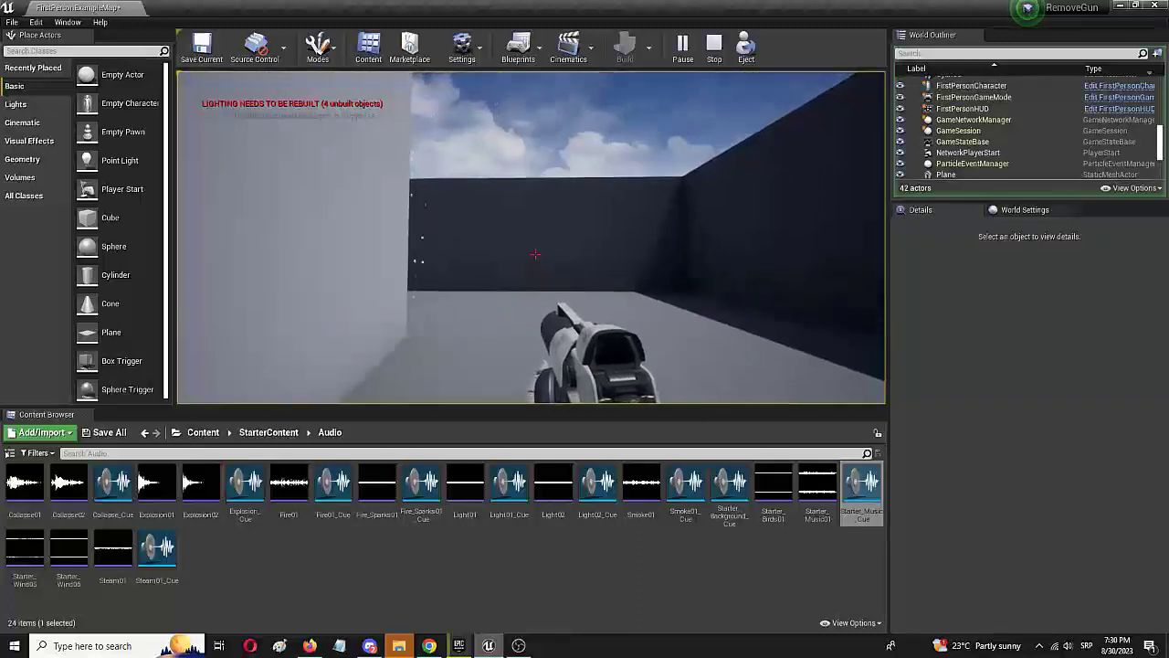
key("s")
key("s")
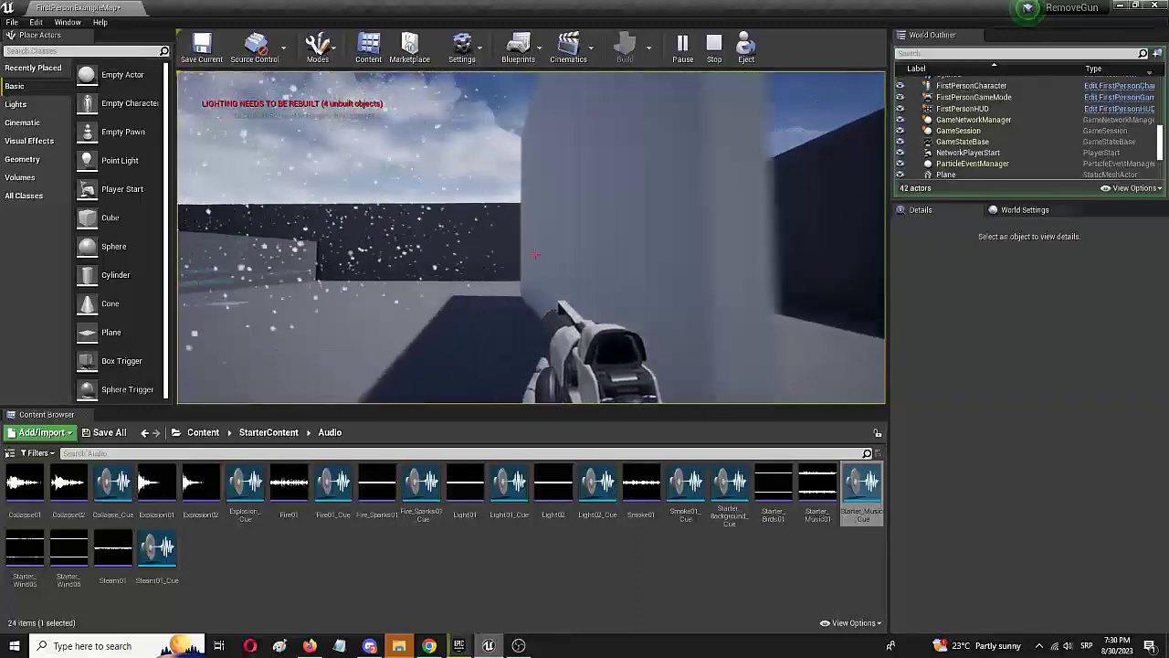
key("w")
key("w")
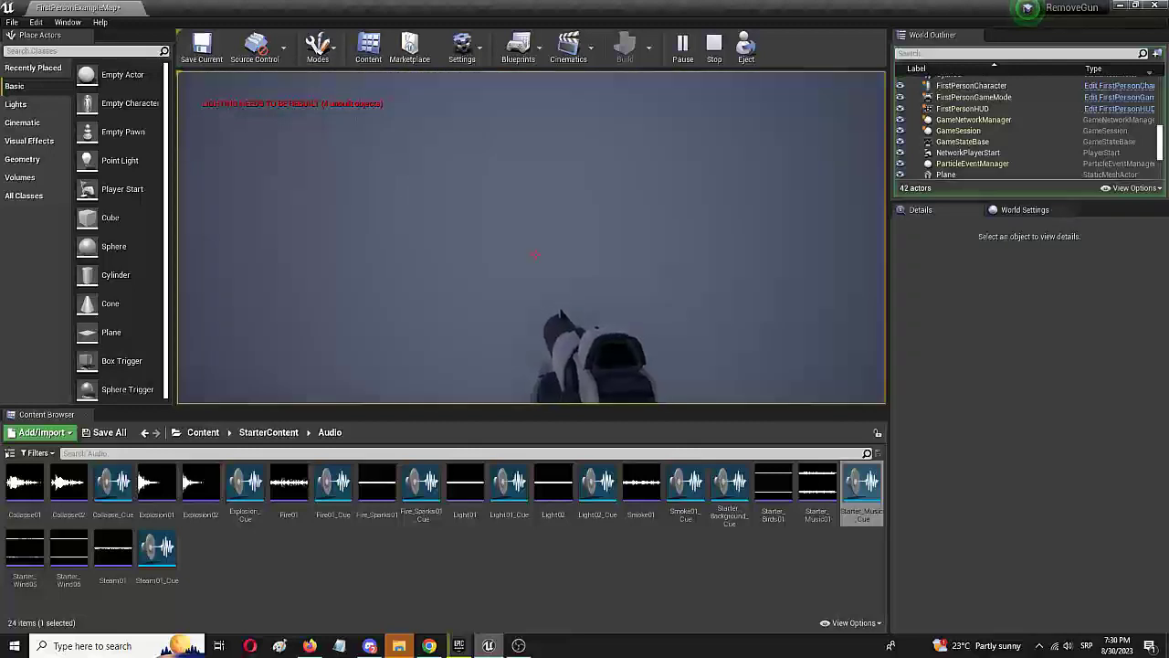
key("Escape")
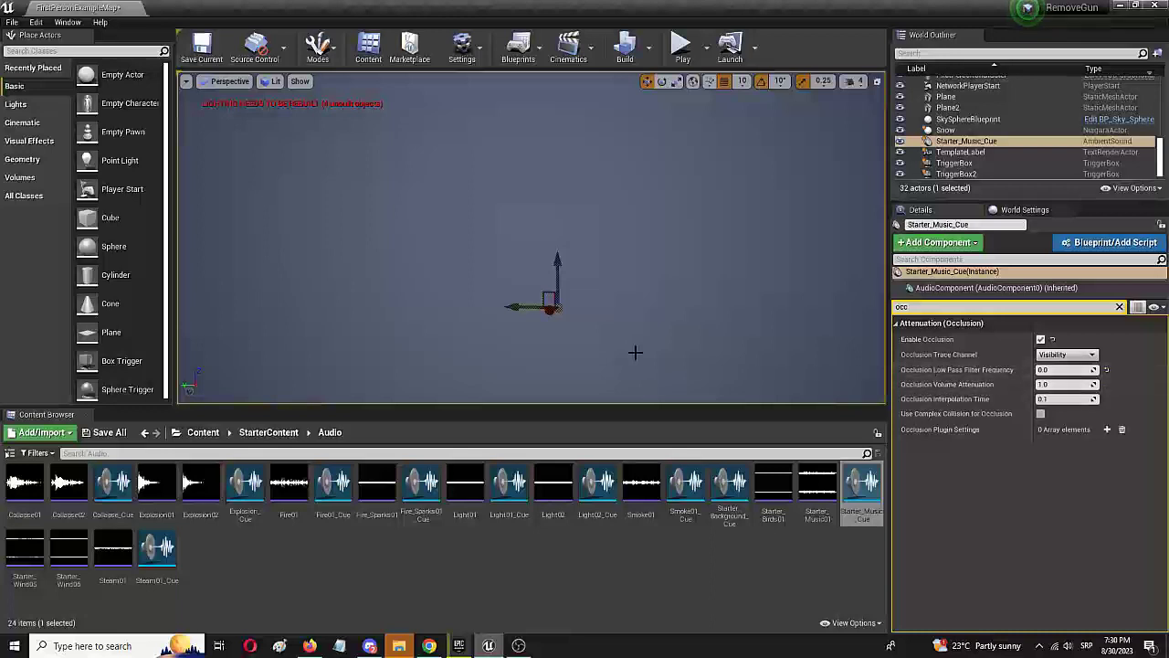
mouse_move(648, 523)
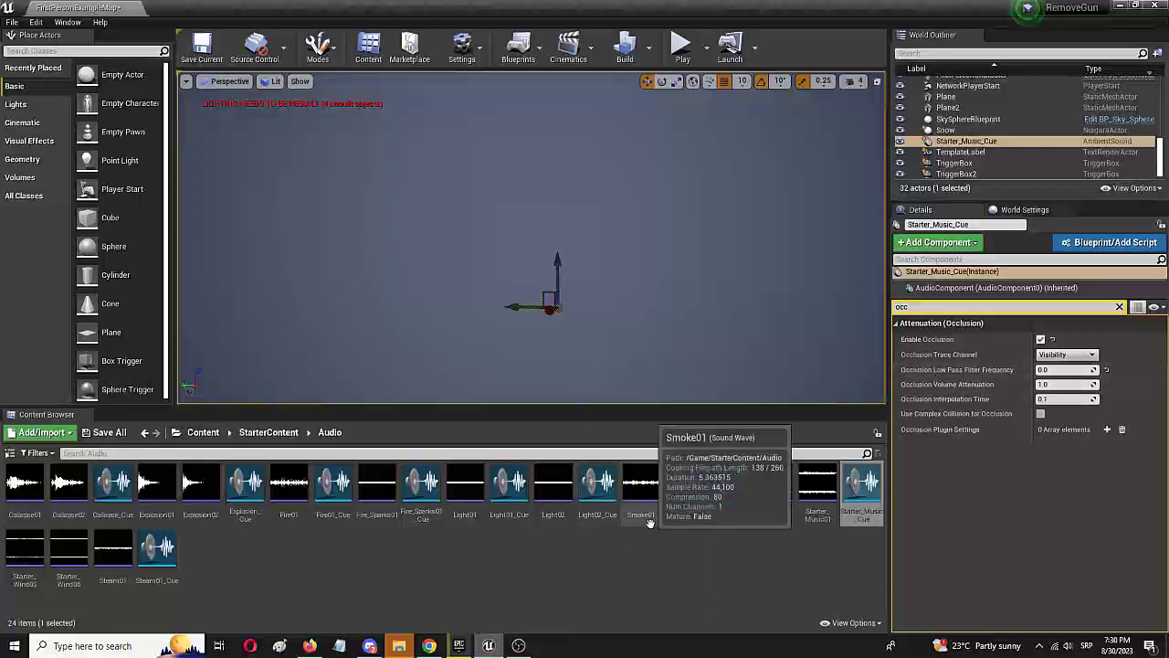